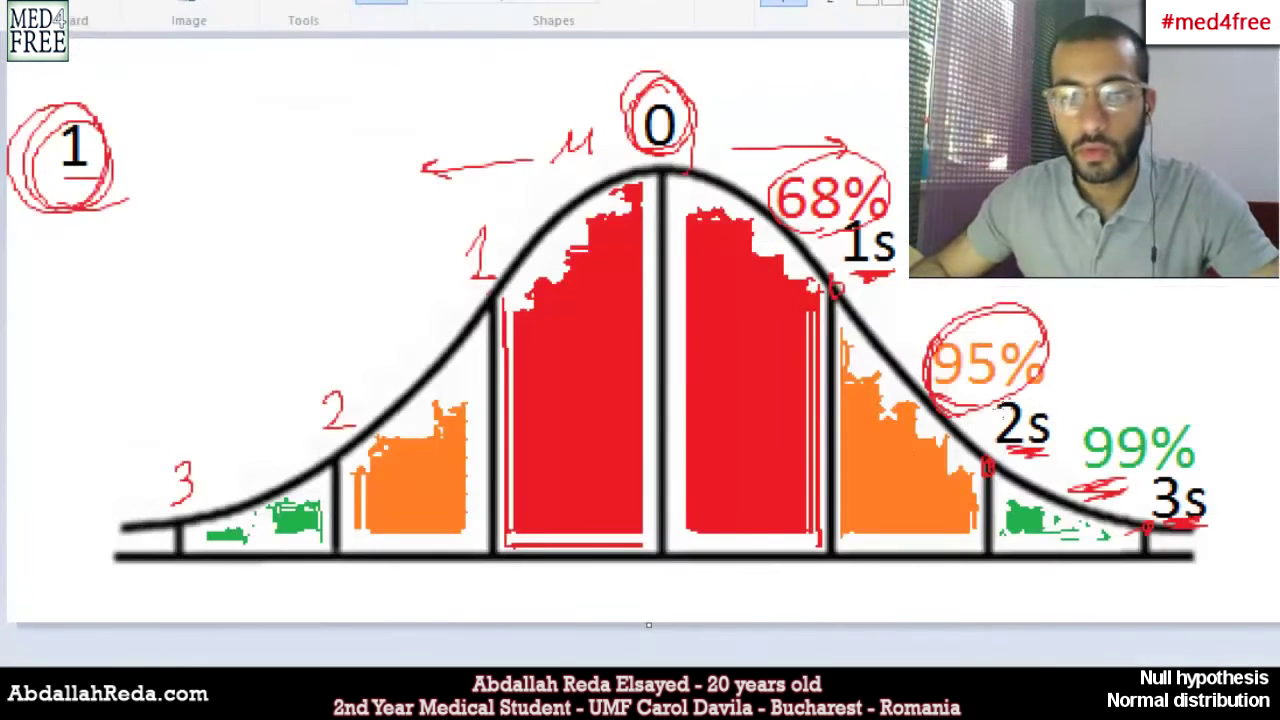
Circle the 2s and 99% labels beside the normal distribution curve in red freehand strokes.
{"action": "mouse_move", "coordinate": [1030, 446]}
{"action": "left_mouse_down"}
{"action": "mouse_move", "coordinate": [972, 412]}
{"action": "mouse_move", "coordinate": [1046, 426]}
{"action": "left_mouse_up"}
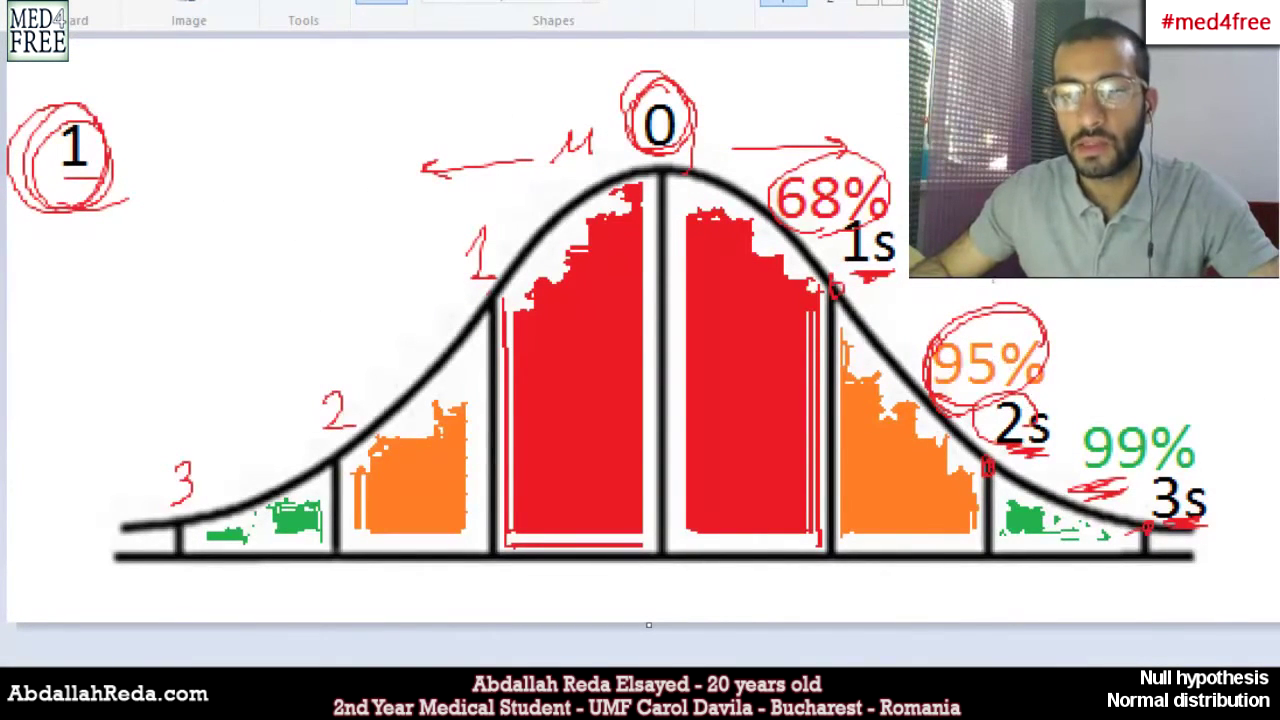
{"action": "mouse_move", "coordinate": [1130, 488]}
{"action": "left_mouse_down"}
{"action": "mouse_move", "coordinate": [1072, 436]}
{"action": "mouse_move", "coordinate": [1158, 430]}
{"action": "mouse_move", "coordinate": [1055, 458]}
{"action": "mouse_move", "coordinate": [1152, 425]}
{"action": "mouse_move", "coordinate": [1068, 430]}
{"action": "mouse_move", "coordinate": [1150, 435]}
{"action": "mouse_move", "coordinate": [1078, 480]}
{"action": "mouse_move", "coordinate": [1125, 405]}
{"action": "left_mouse_up"}
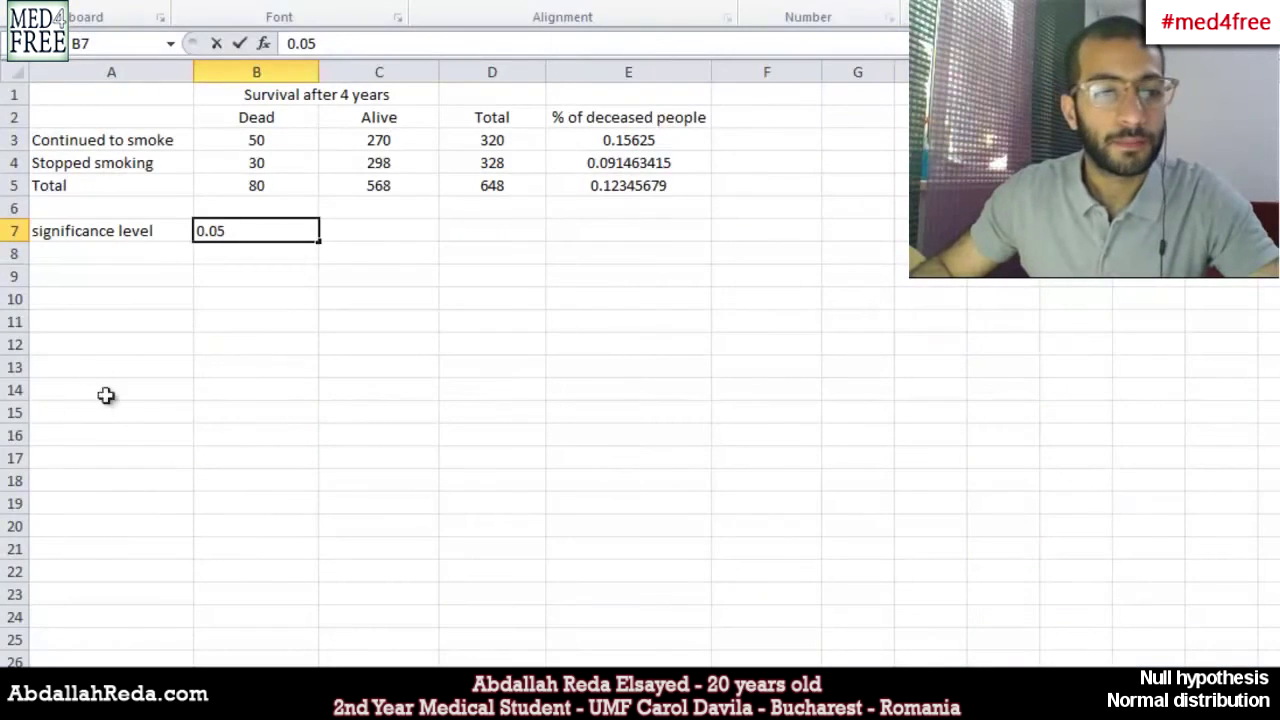
Switch to the Excel survival table and enter the row labels H0 in A15 and Hypothesis in A16.
{"action": "left_click", "coordinate": [99, 414]}
{"action": "type", "text": "H0"}
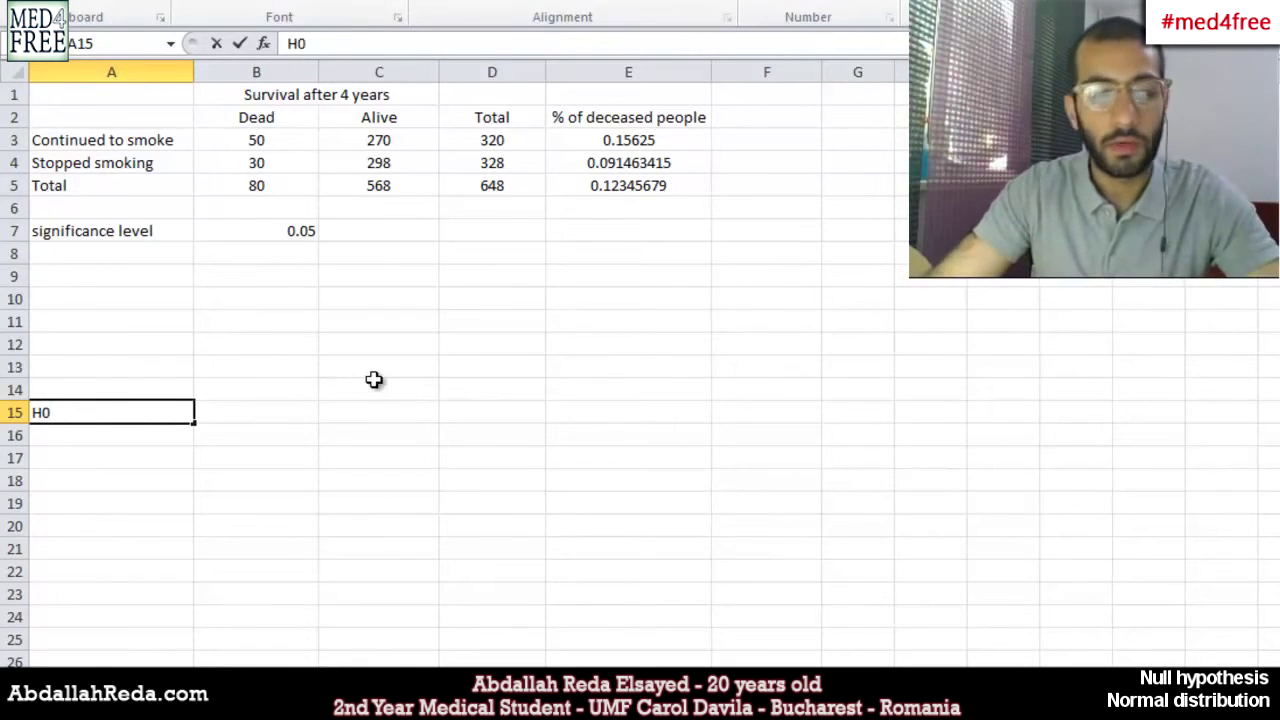
{"action": "key", "text": "Return"}
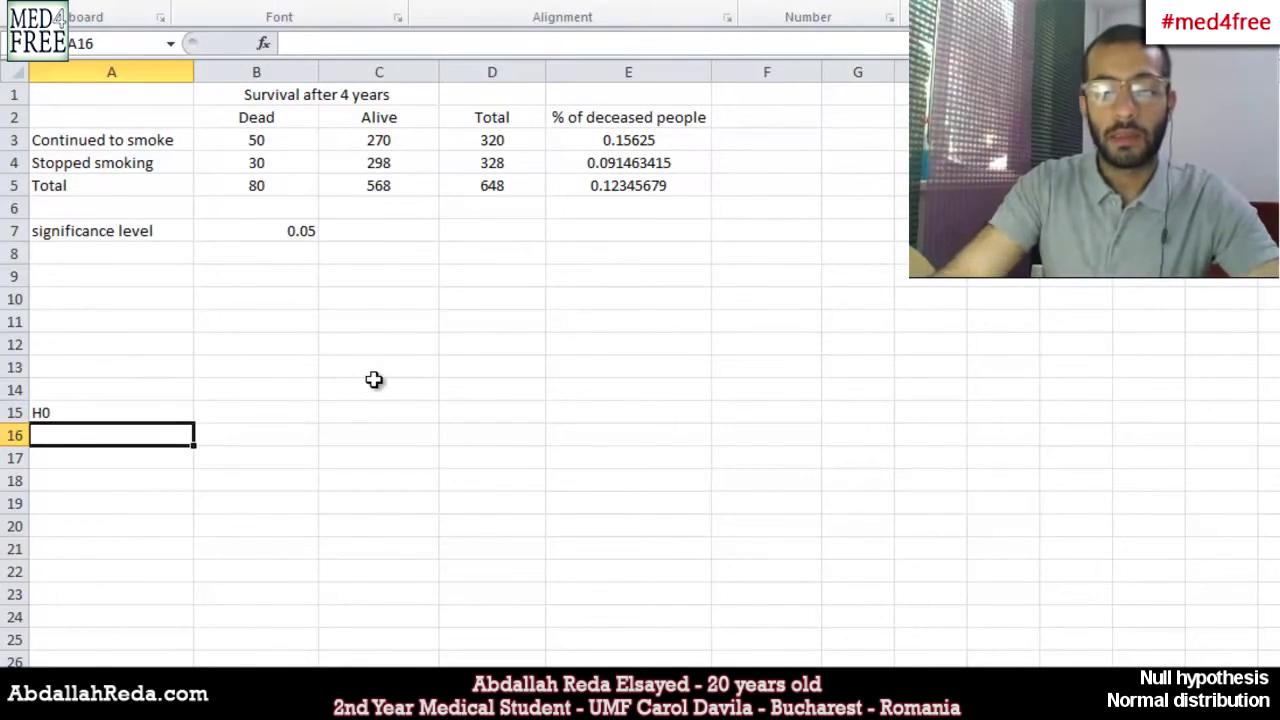
{"action": "type", "text": "Hypothesi"}
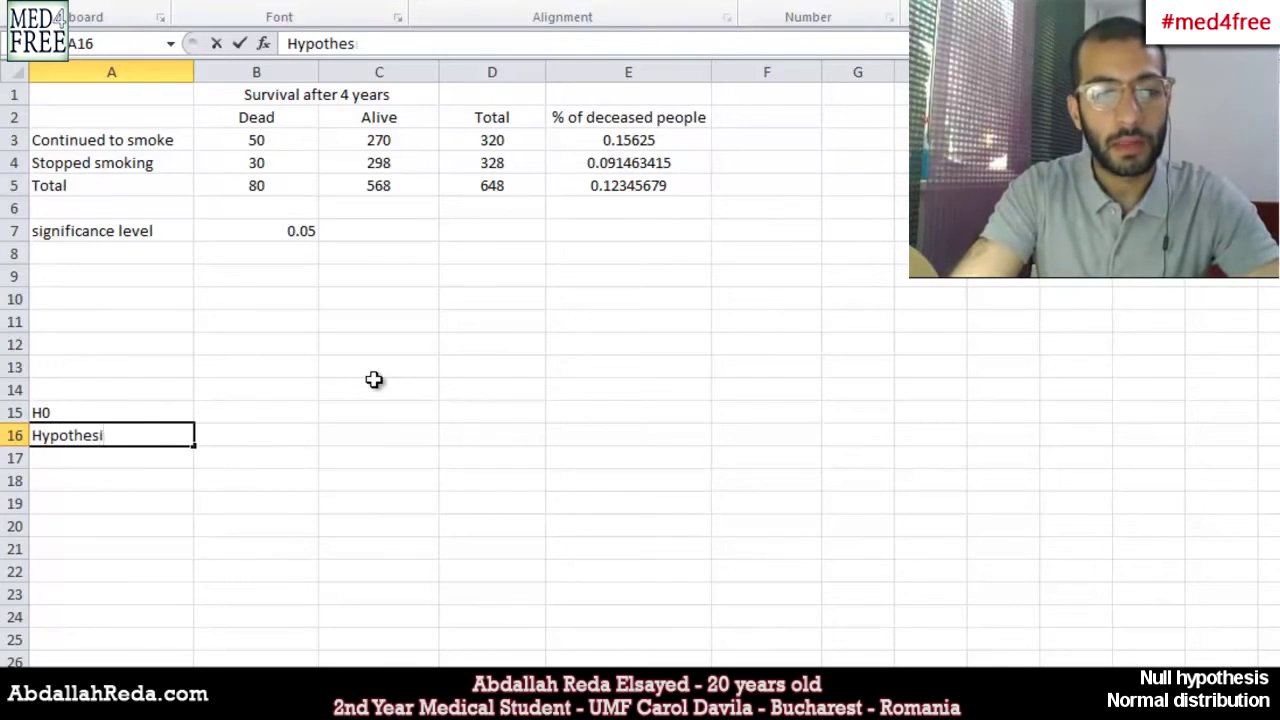
{"action": "type", "text": "s"}
Enter "reject" beside H0 in B15 and "prove" beside Hypothesis in B16.
{"action": "key", "text": "Tab"}
{"action": "key", "text": "Up"}
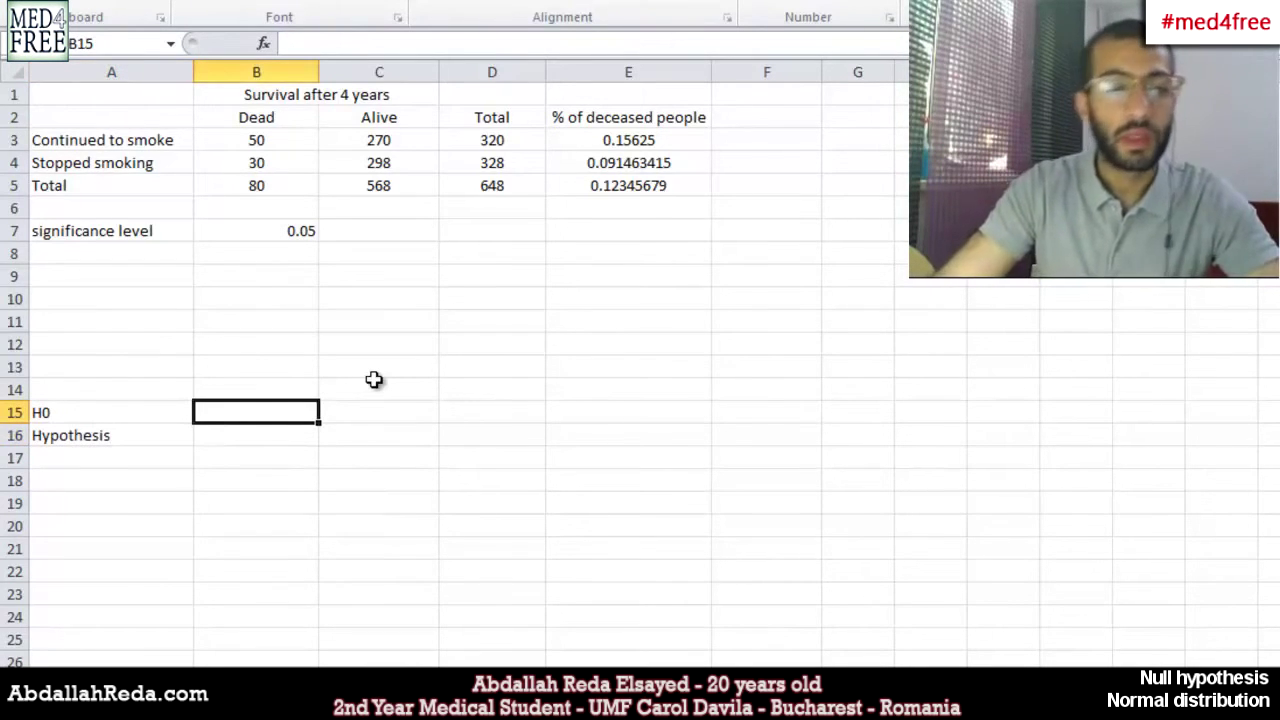
{"action": "type", "text": "reject"}
{"action": "key", "text": "Return"}
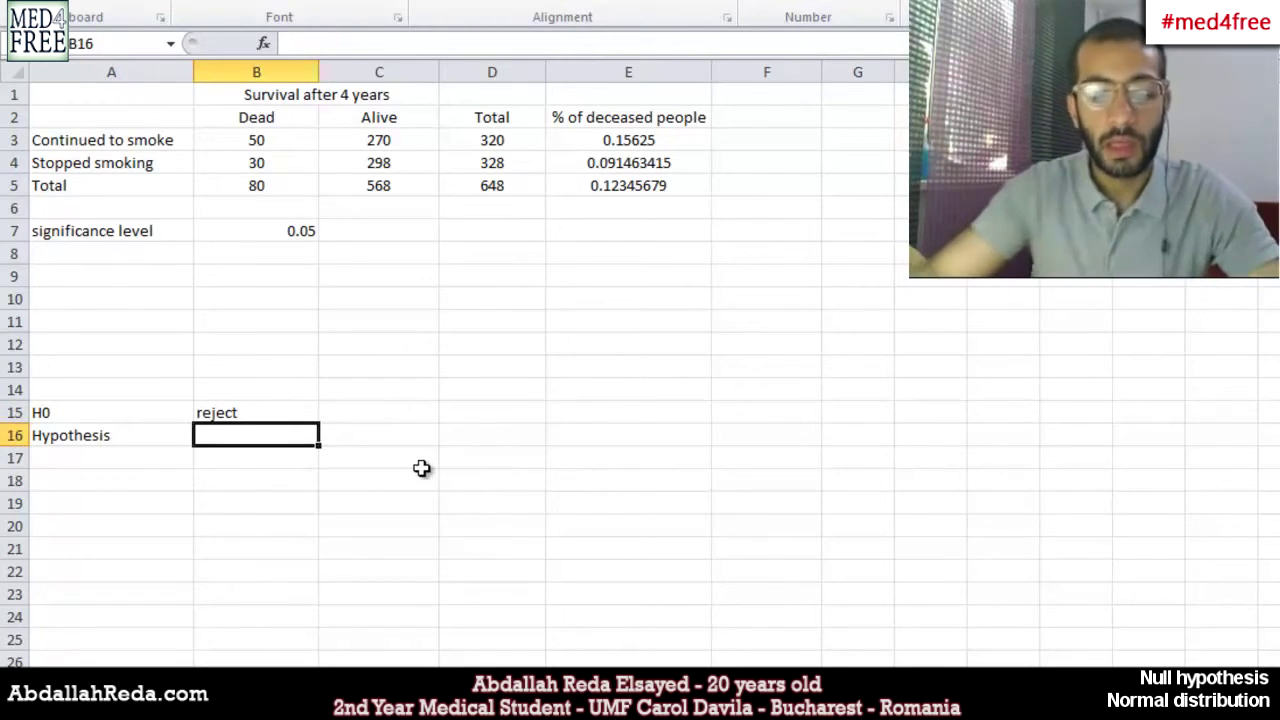
{"action": "type", "text": "prove"}
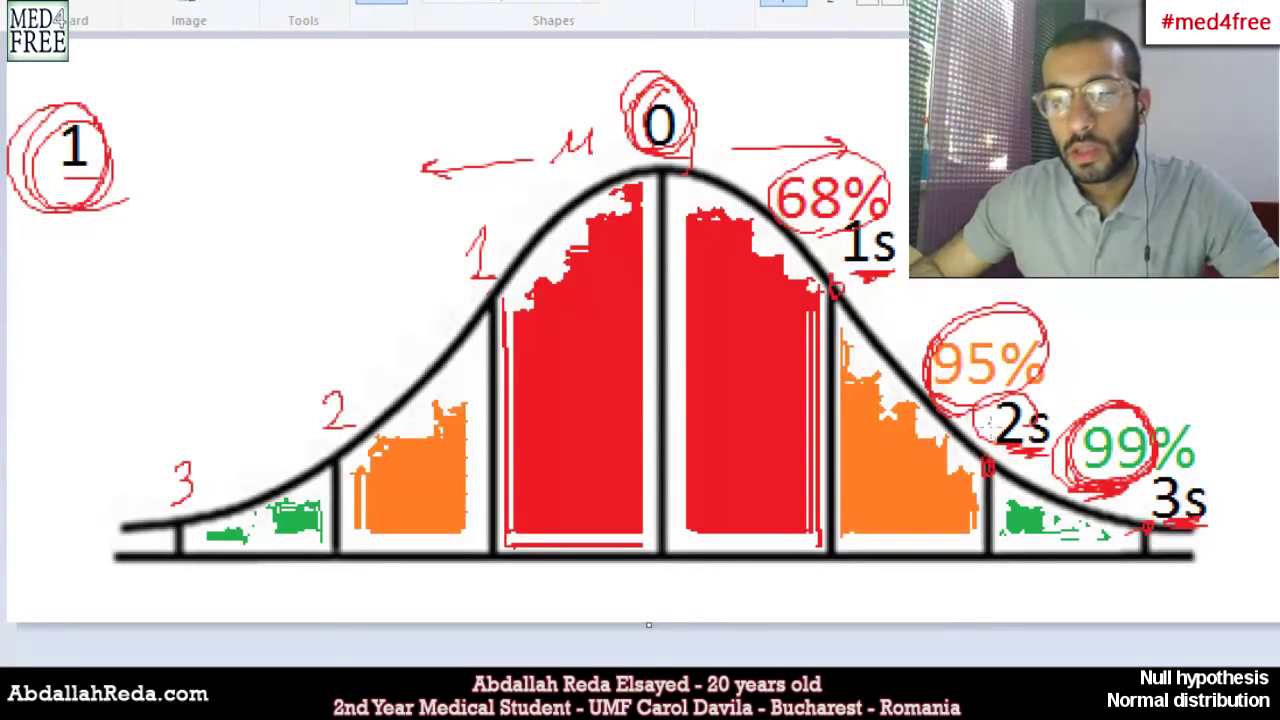
Switch back to the curve drawing in Paint and circle the 95% and 99% labels again in red.
{"action": "mouse_move", "coordinate": [950, 408]}
{"action": "left_mouse_down"}
{"action": "mouse_move", "coordinate": [915, 326]}
{"action": "mouse_move", "coordinate": [1036, 330]}
{"action": "mouse_move", "coordinate": [945, 410]}
{"action": "mouse_move", "coordinate": [965, 318]}
{"action": "mouse_move", "coordinate": [1020, 402]}
{"action": "left_mouse_up"}
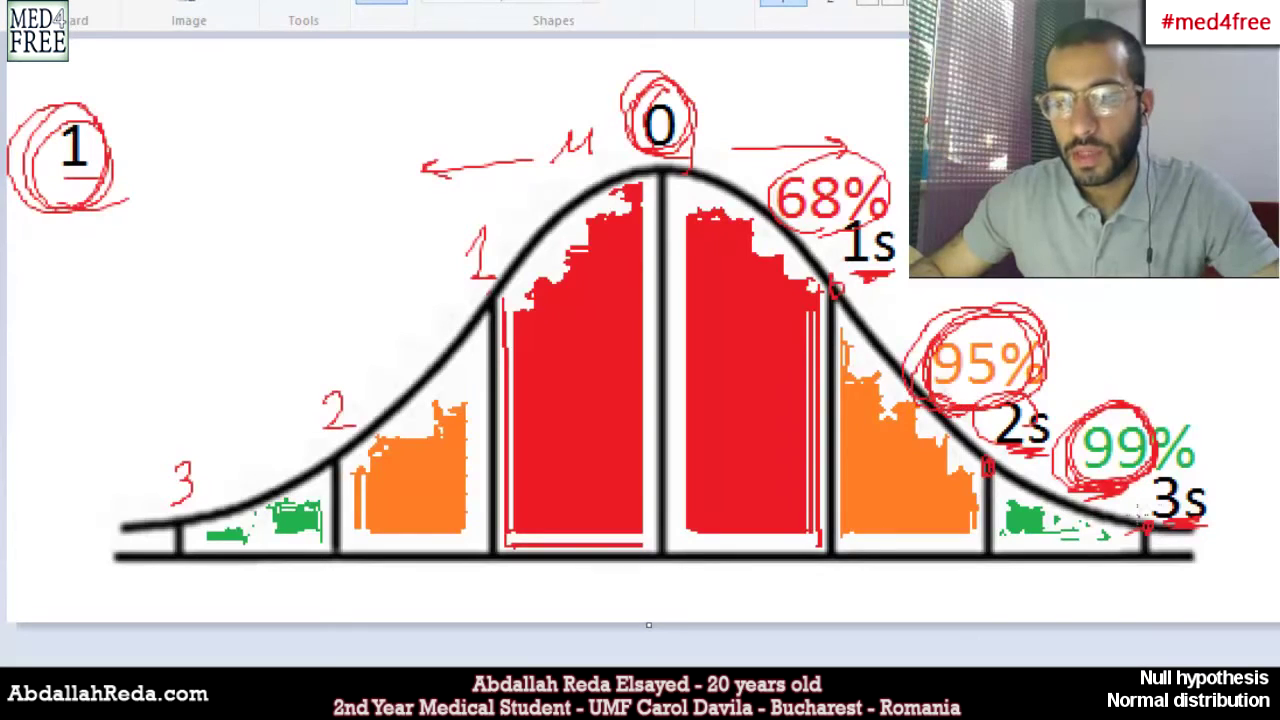
{"action": "left_click_drag", "start_coordinate": [1081, 479], "coordinate": [1090, 414]}
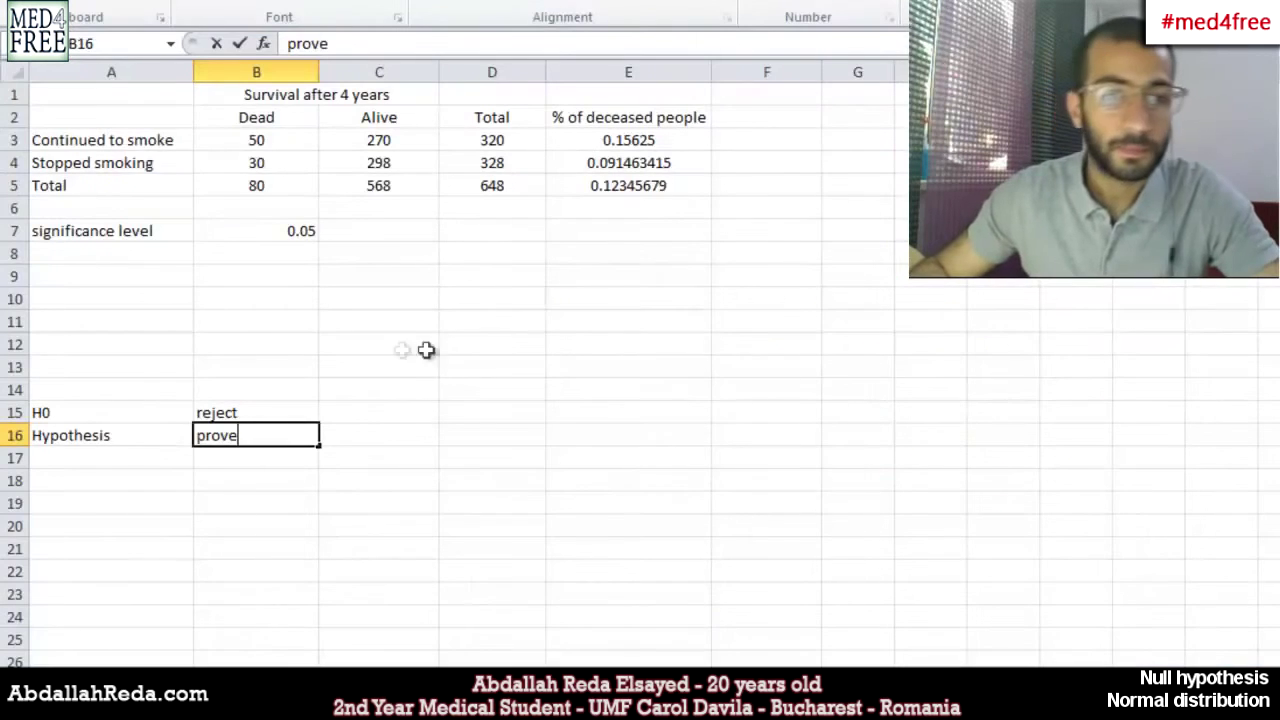
Return to the Excel worksheet and change the significance level in B7 to 0.01.
{"action": "left_click", "coordinate": [281, 258]}
{"action": "left_click", "coordinate": [295, 231]}
{"action": "left_click", "coordinate": [325, 43]}
{"action": "key", "text": "BackSpace"}
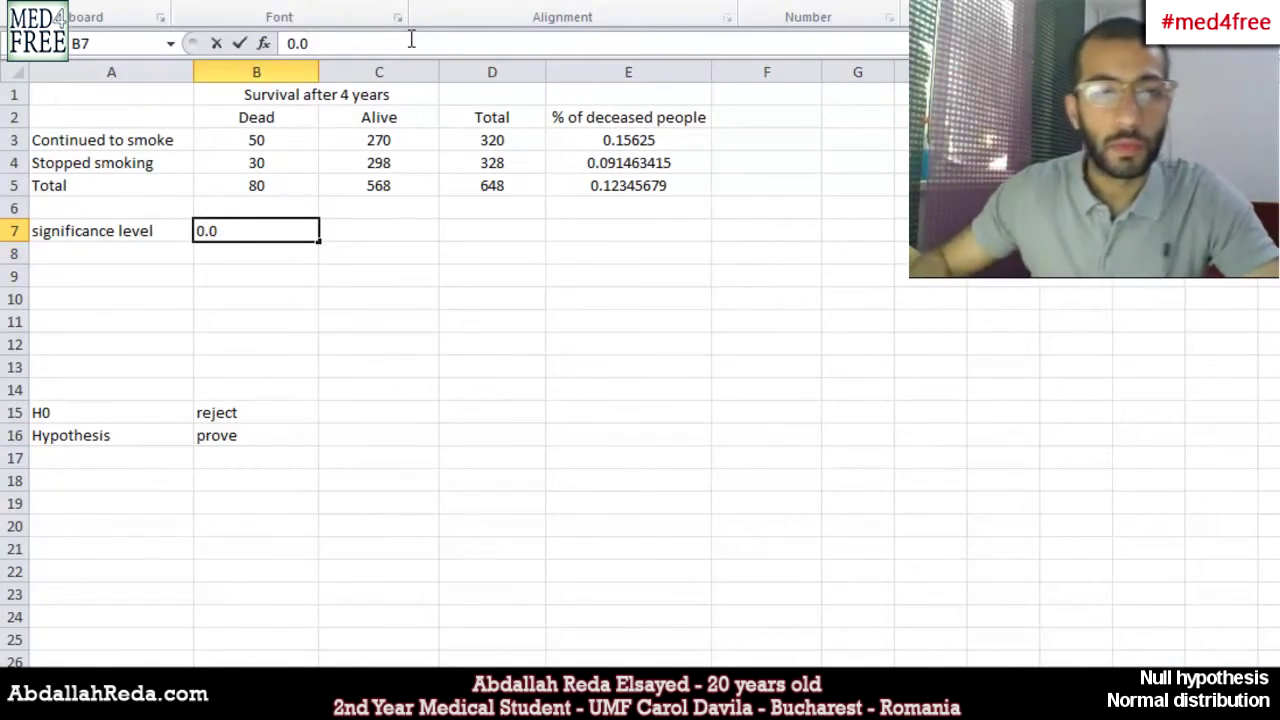
{"action": "type", "text": "1"}
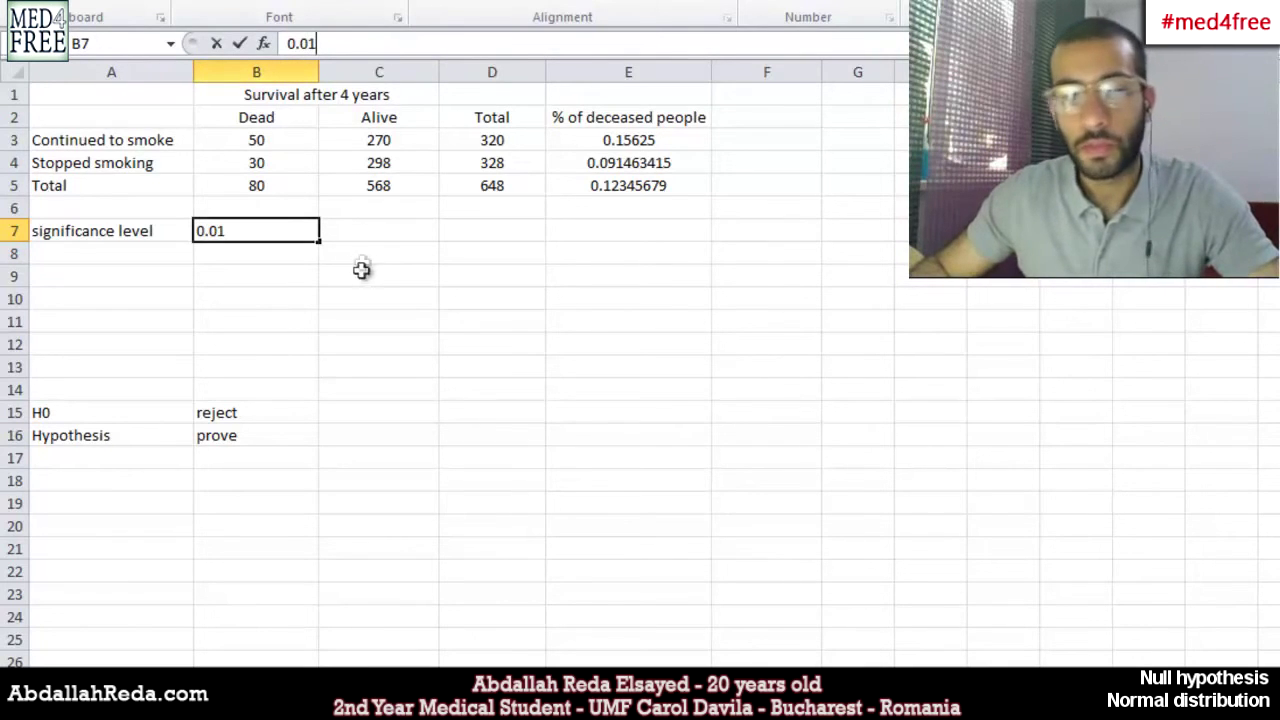
Enter the label "Threshold value" in C7, beside the significance level.
{"action": "left_click", "coordinate": [375, 230]}
{"action": "type", "text": "Th"}
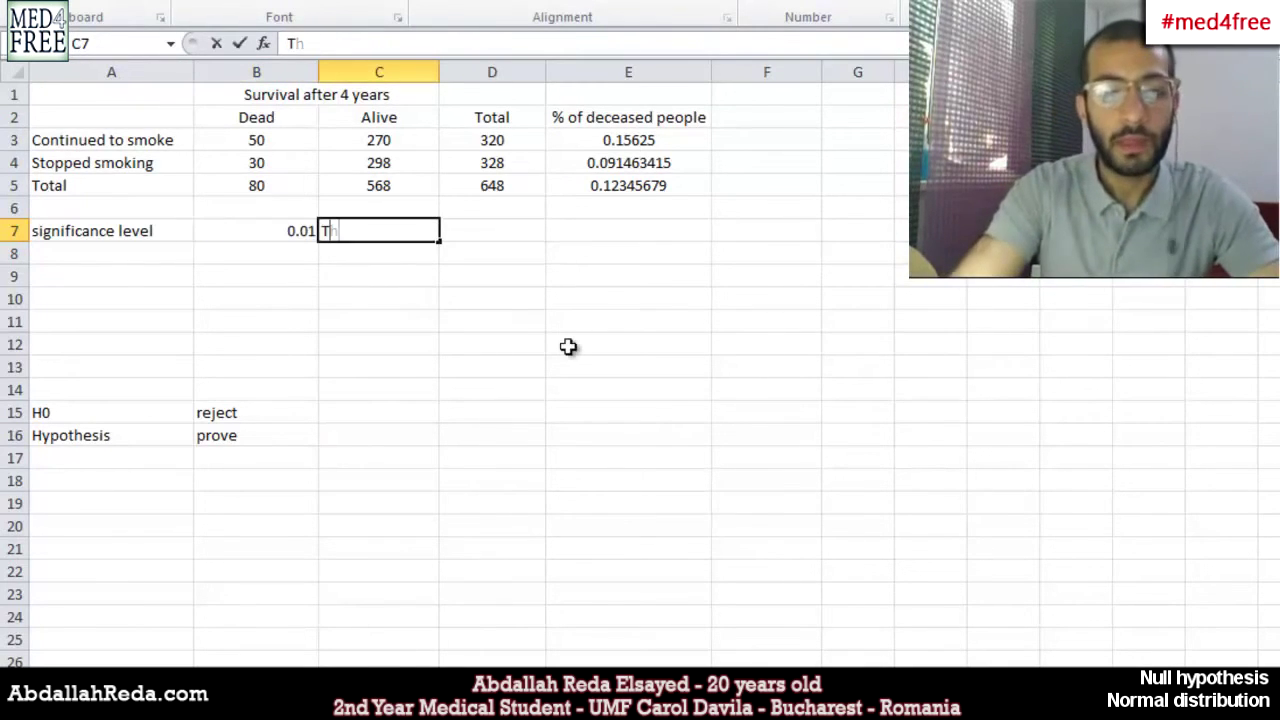
{"action": "type", "text": "reshold value"}
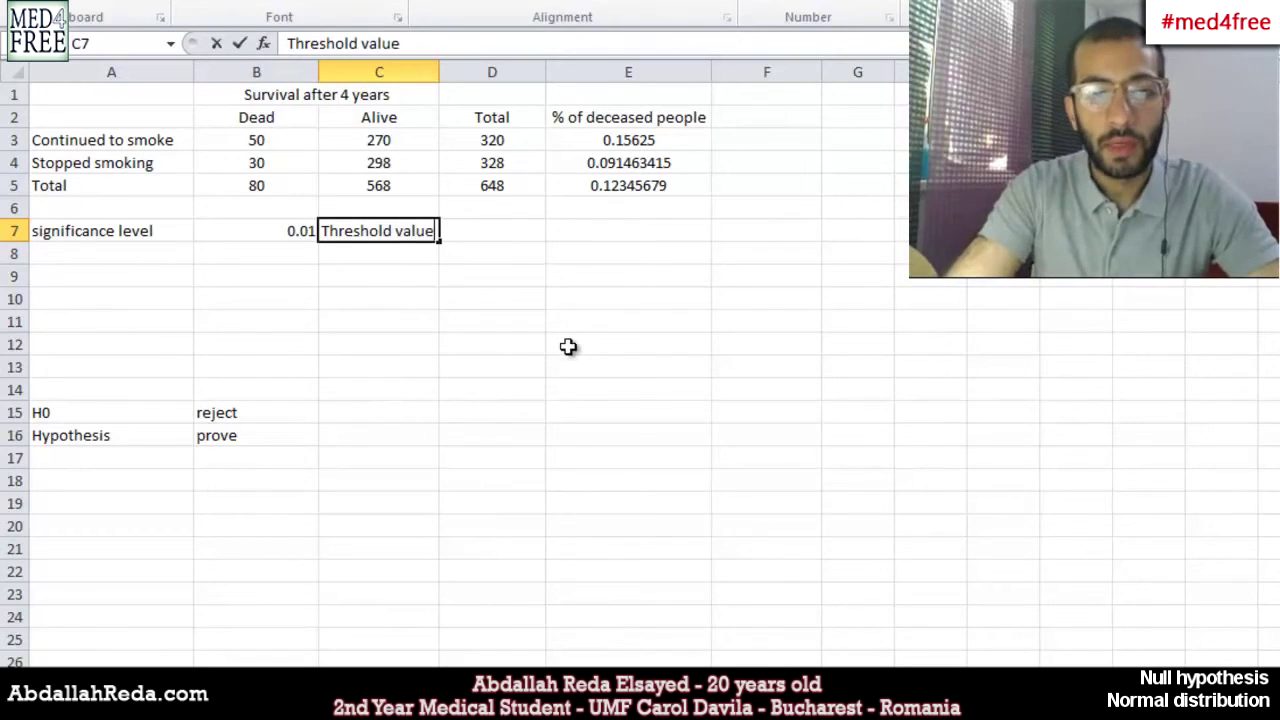
Calculate the threshold value in D7 with the formula =NORMSINV(1-B7).
{"action": "key", "text": "Tab"}
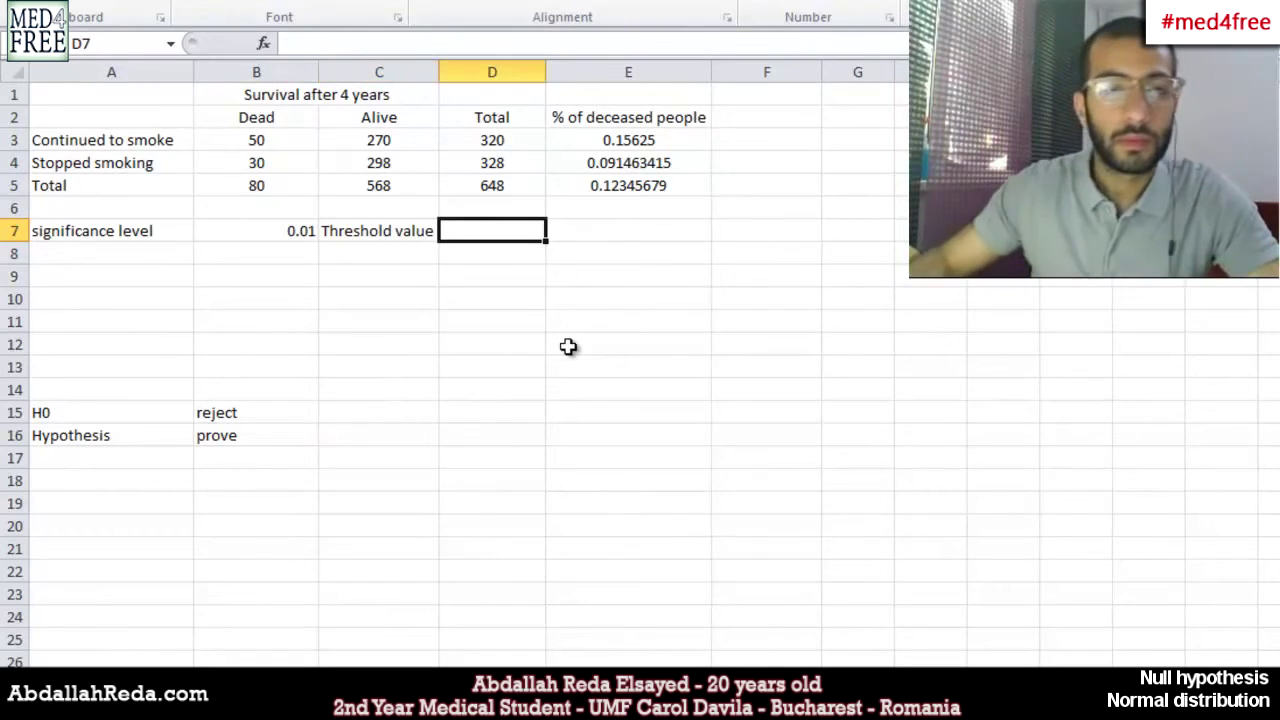
{"action": "left_click", "coordinate": [388, 44]}
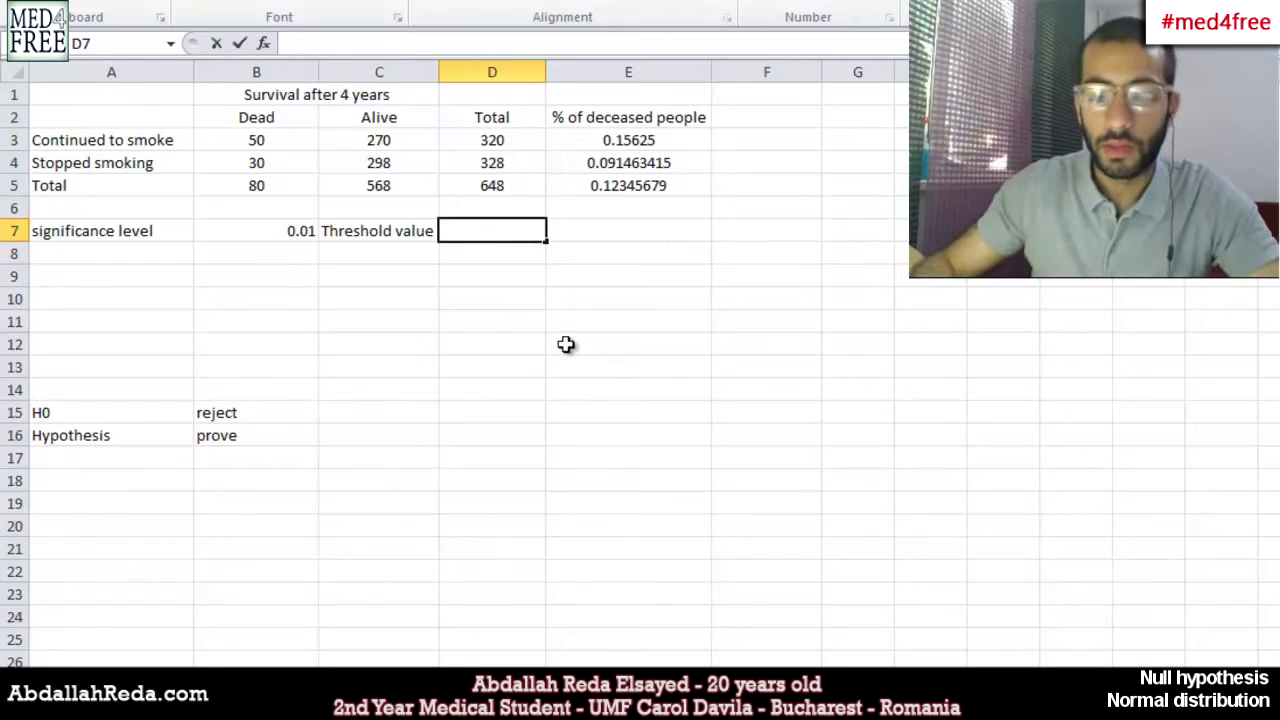
{"action": "type", "text": "=n"}
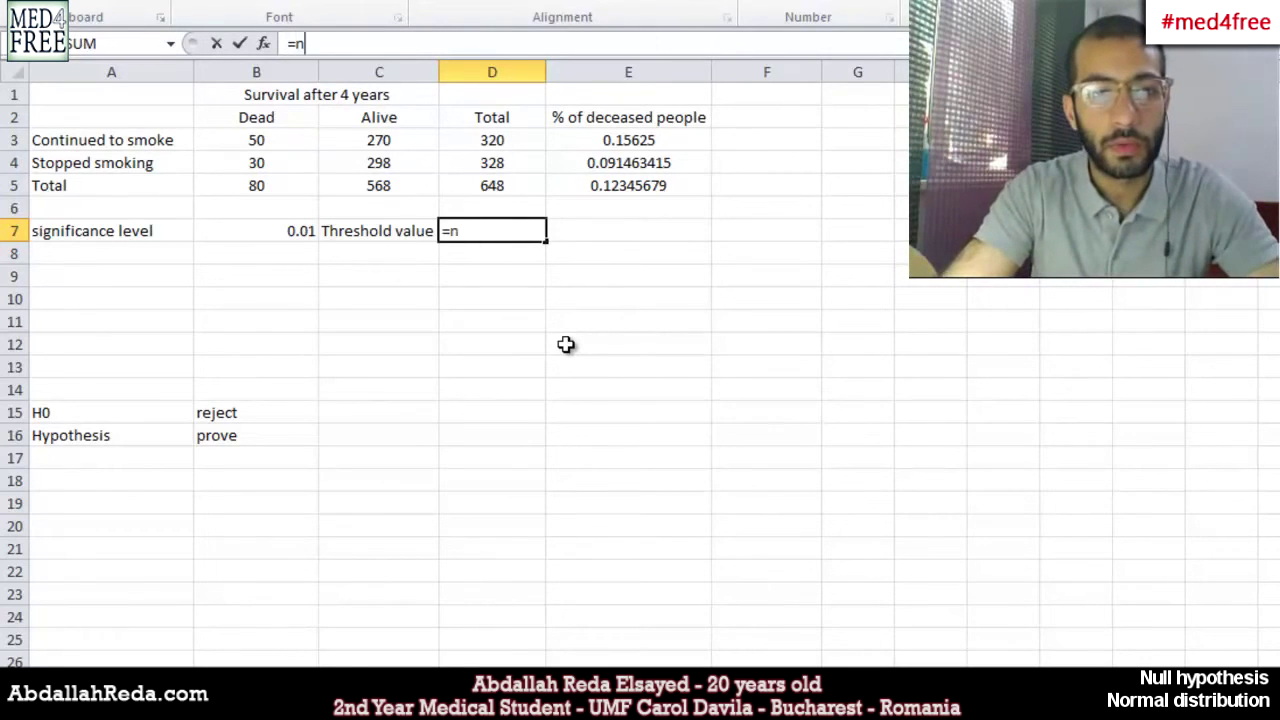
{"action": "type", "text": "ormsiv"}
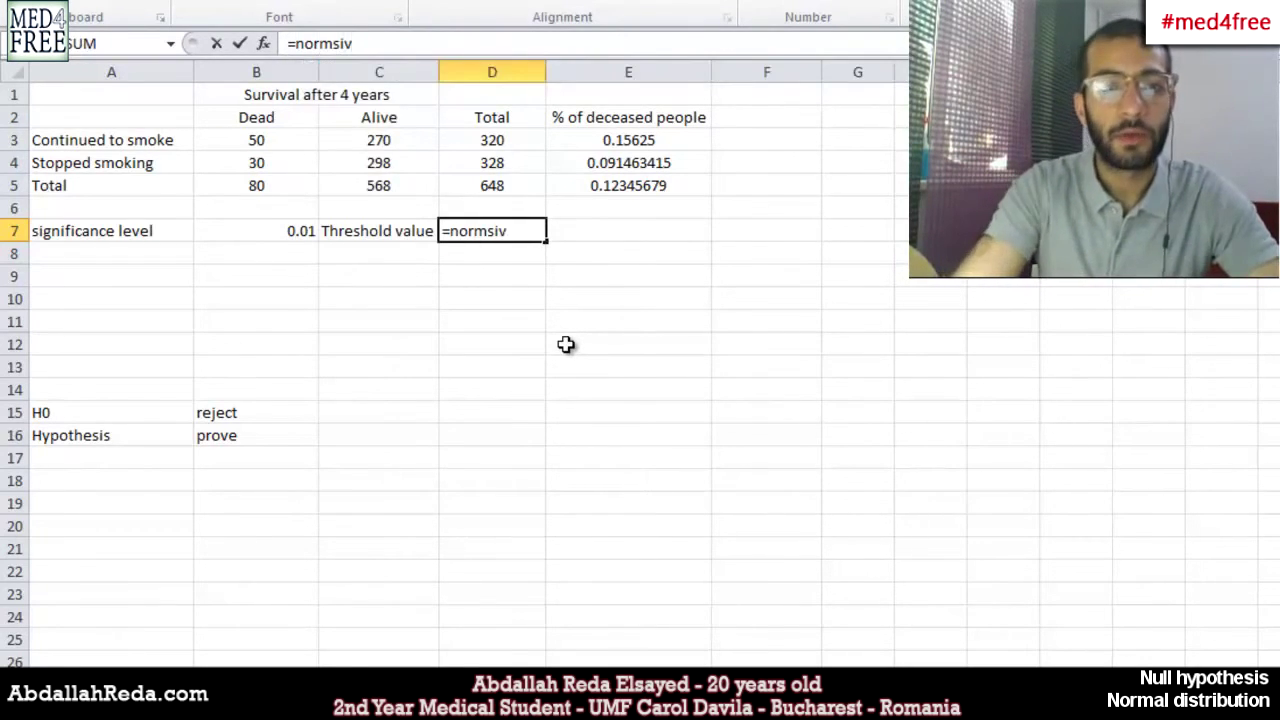
{"action": "key", "text": "BackSpace"}
{"action": "type", "text": "nv("}
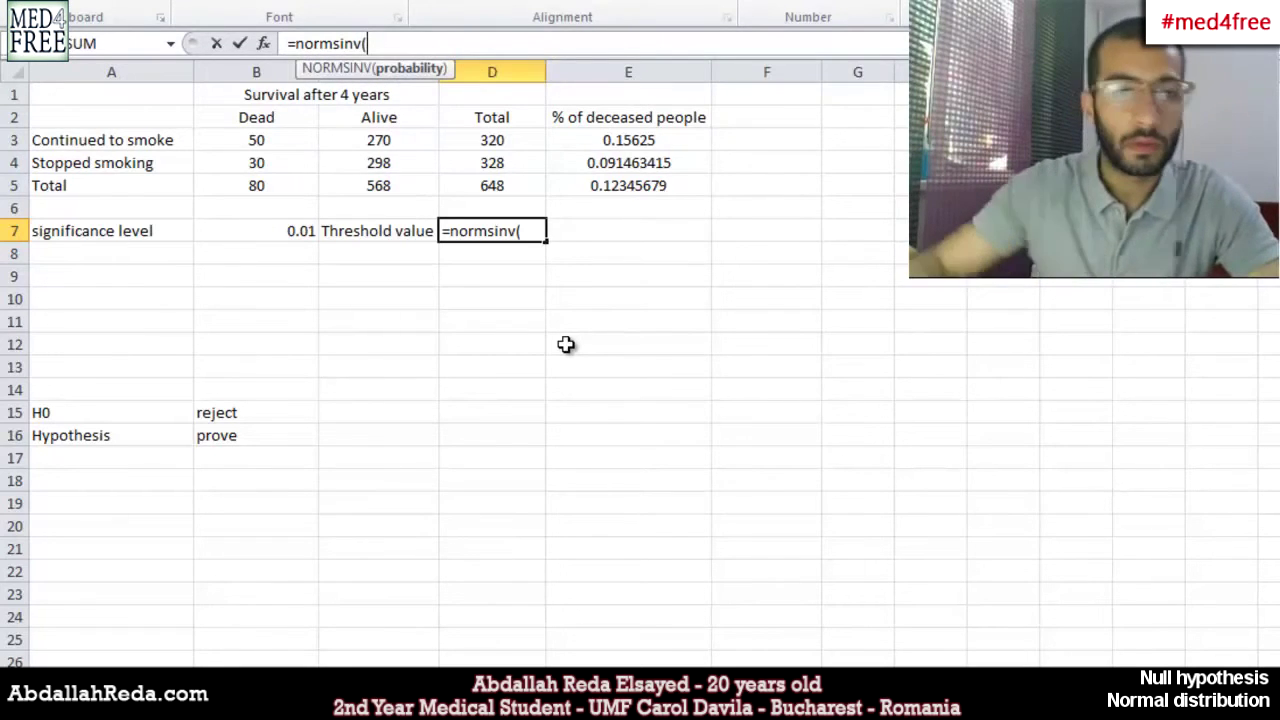
{"action": "type", "text": "1-"}
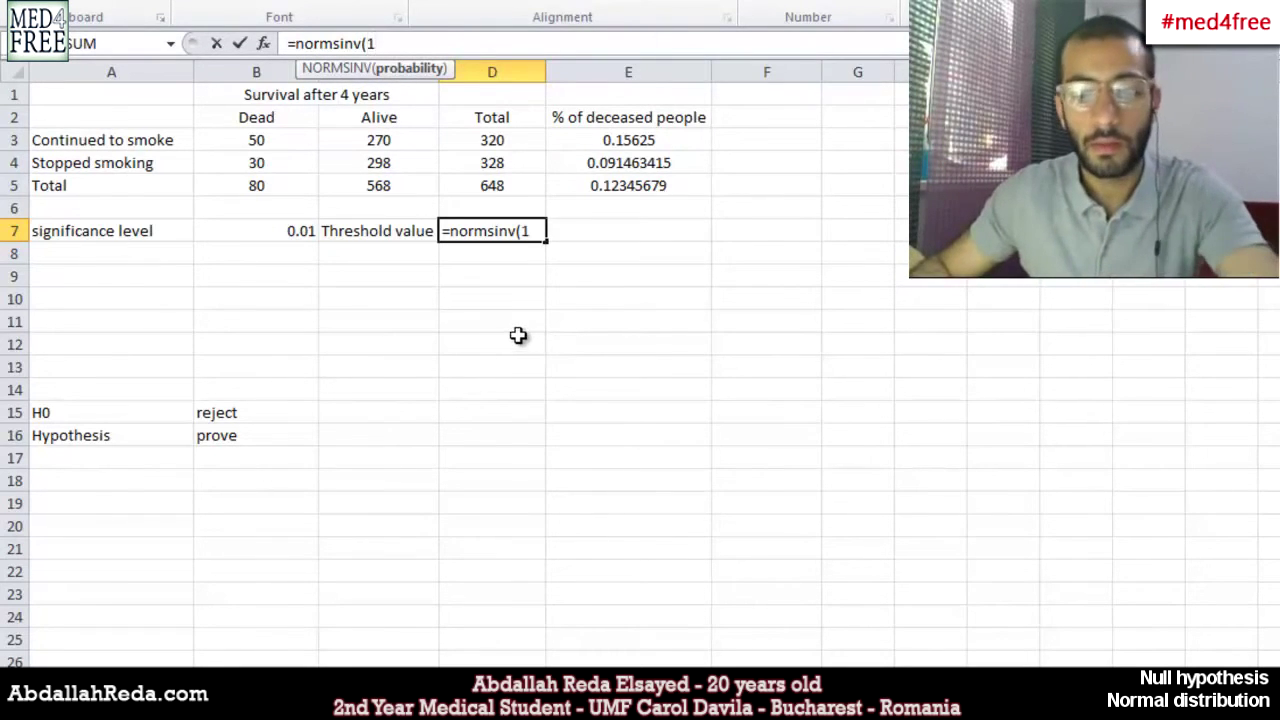
{"action": "left_click", "coordinate": [298, 231]}
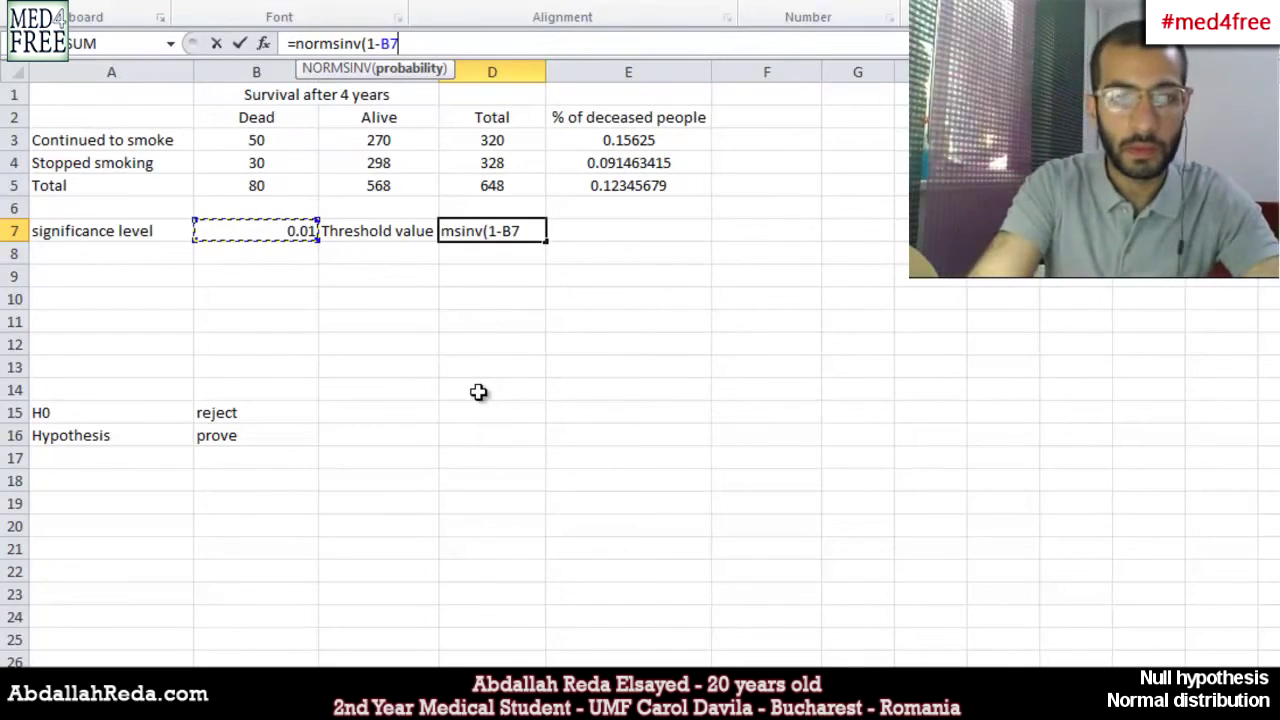
{"action": "type", "text": ")"}
{"action": "key", "text": "Return"}
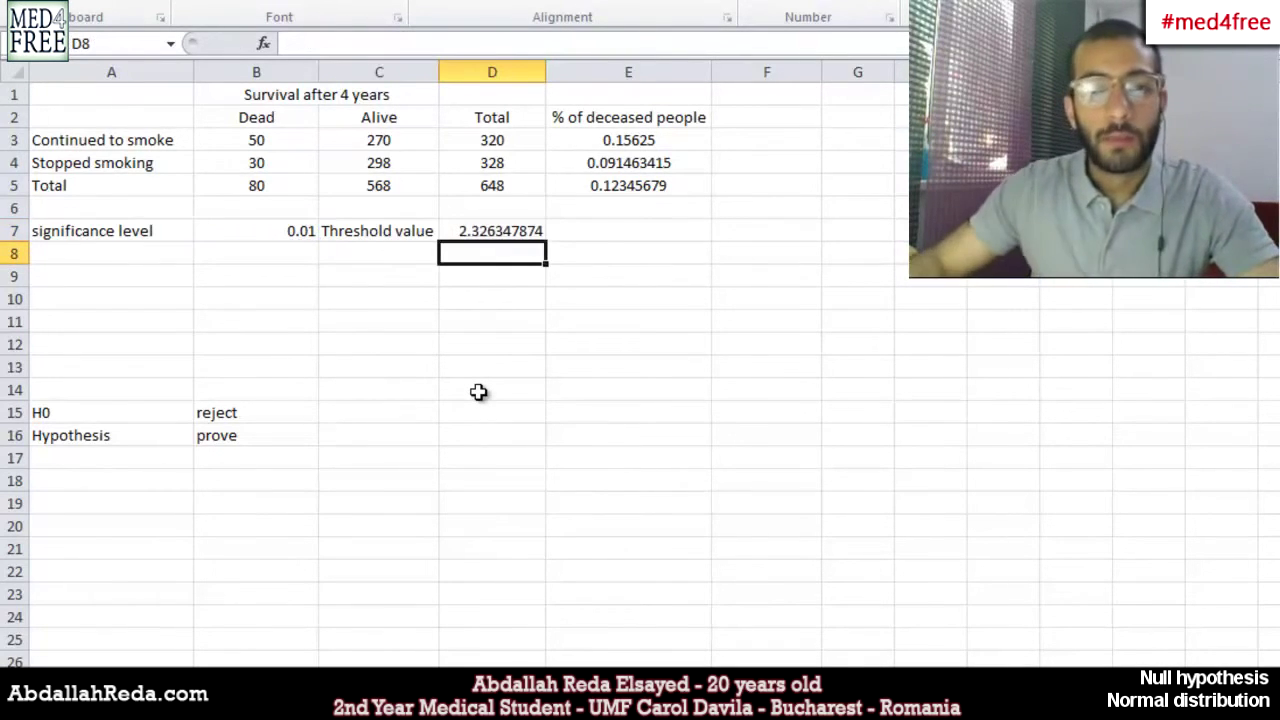
Enter the label "Value of statistic" in E7, beside the threshold value.
{"action": "left_click", "coordinate": [656, 236]}
{"action": "type", "text": "V"}
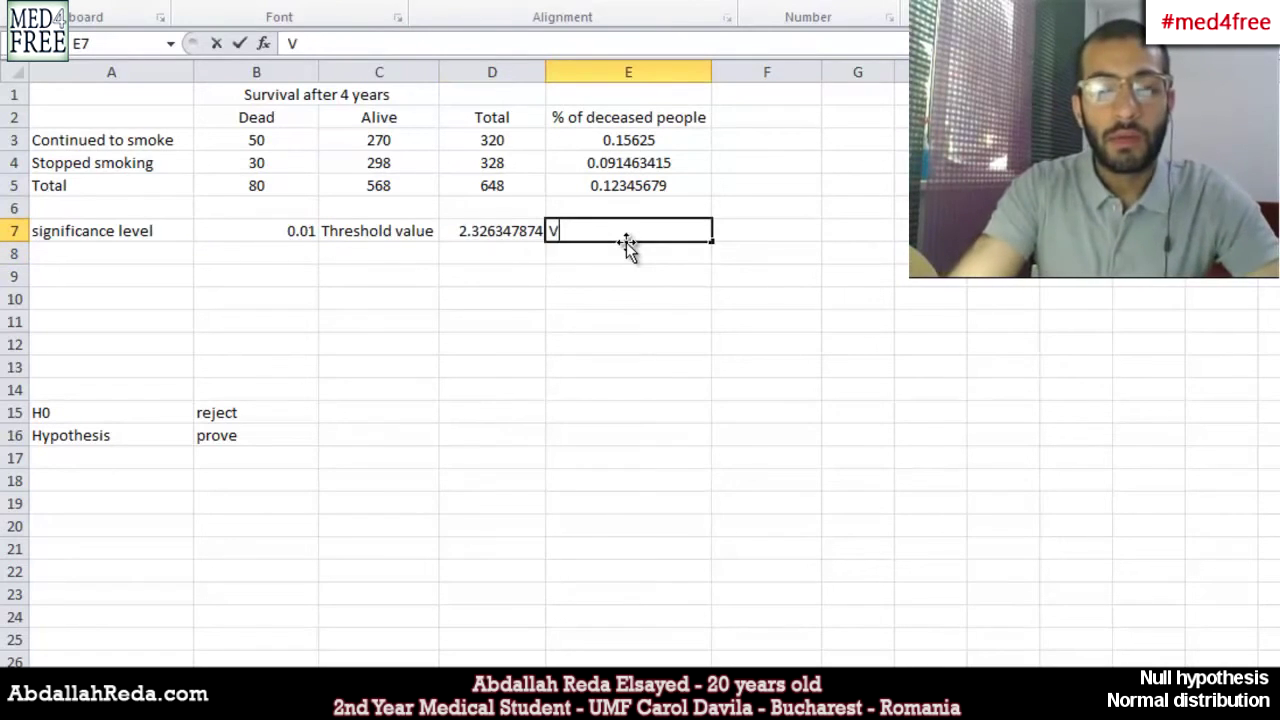
{"action": "type", "text": "alue "}
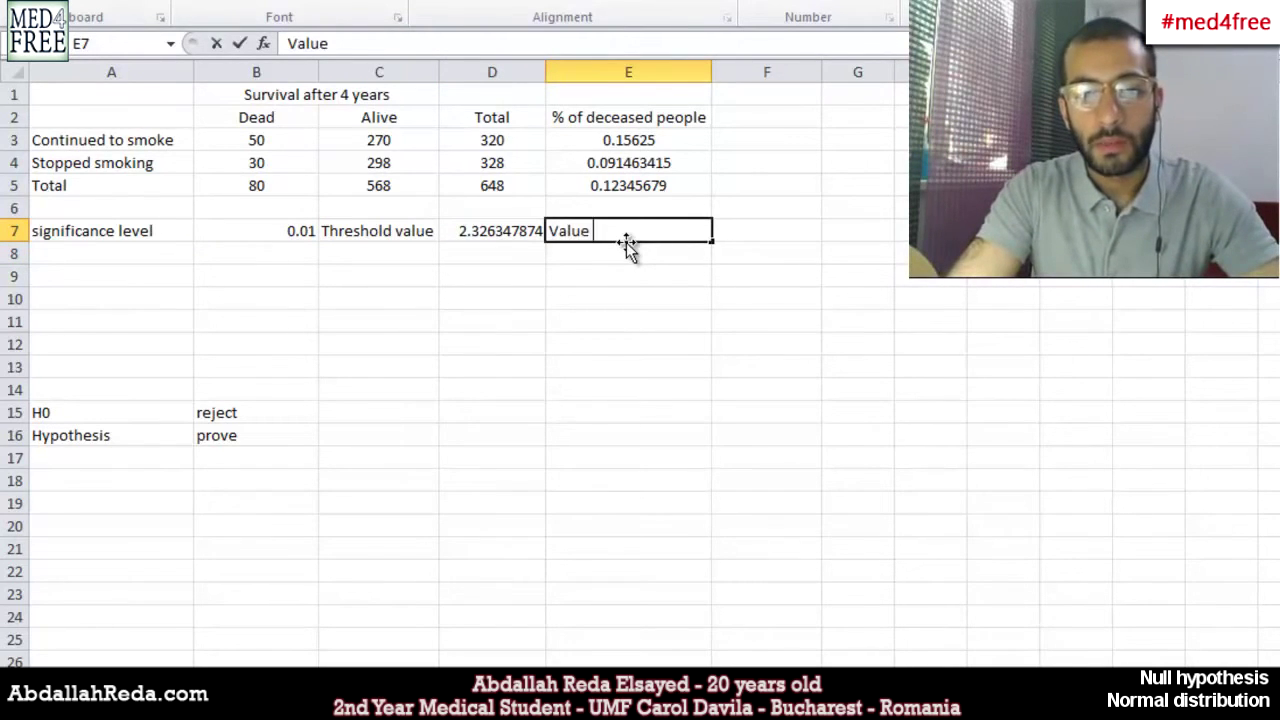
{"action": "type", "text": "of statistic"}
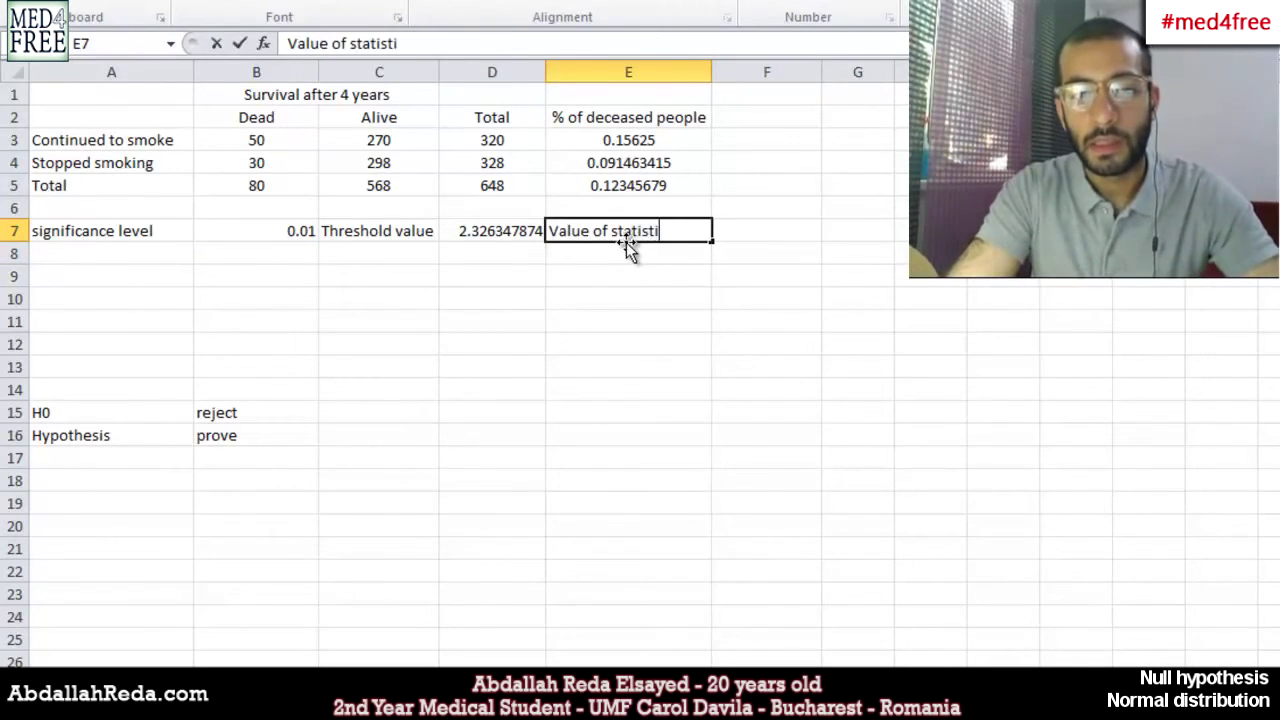
{"action": "left_click", "coordinate": [737, 231]}
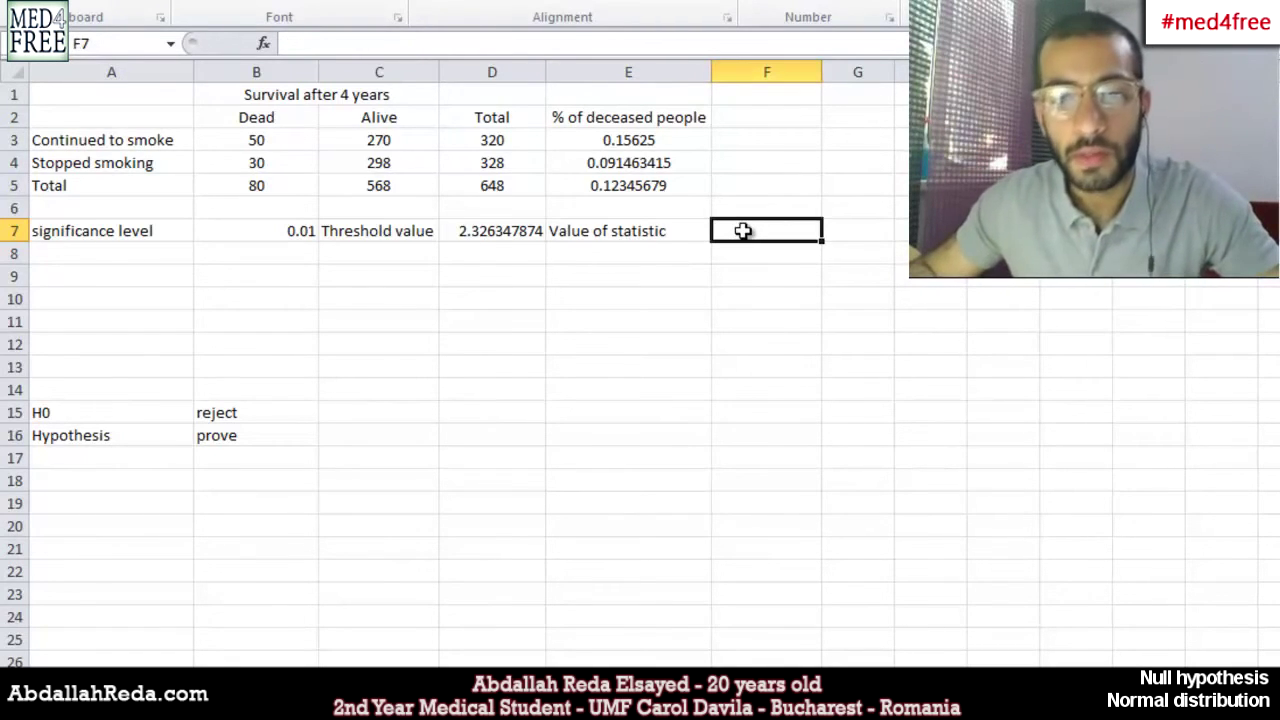
{"action": "left_click", "coordinate": [512, 234]}
{"action": "left_click", "coordinate": [732, 234]}
{"action": "left_click", "coordinate": [509, 238]}
Enter the formula =E3-E4 in F7 to subtract the two groups' deceased percentages, accepting the proposed formula correction.
{"action": "left_click", "coordinate": [742, 229]}
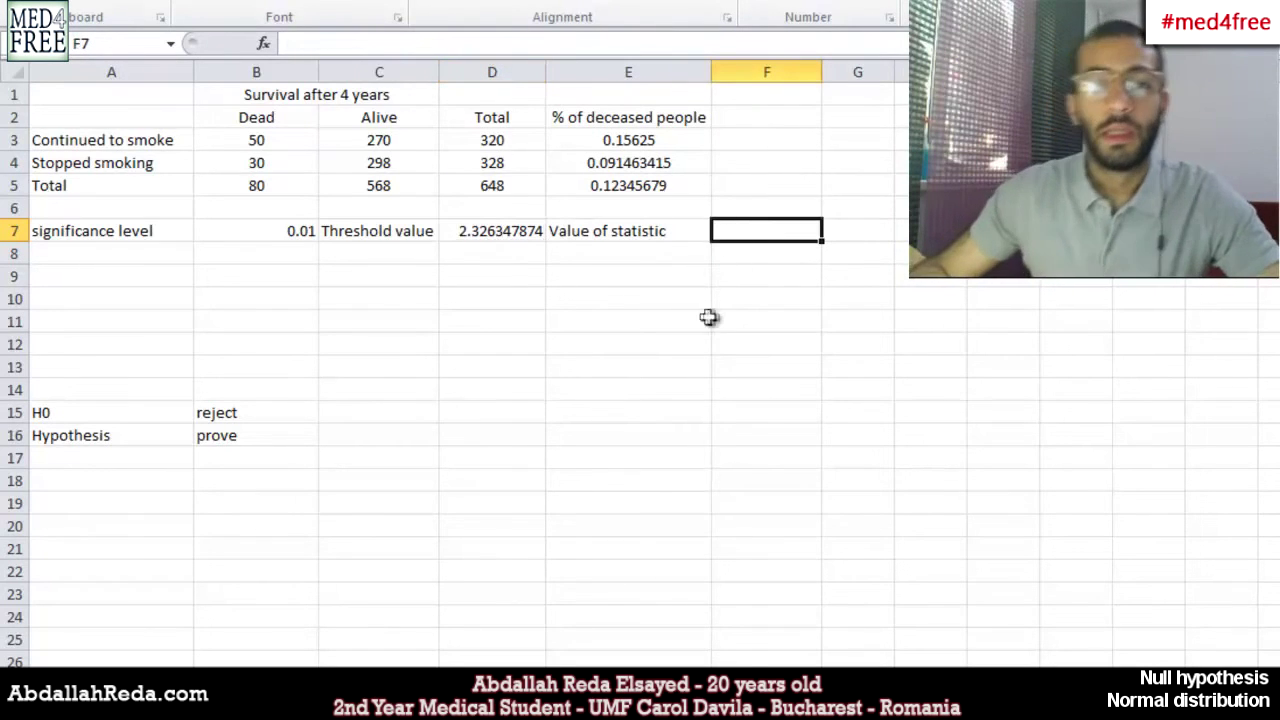
{"action": "left_click", "coordinate": [498, 44]}
{"action": "type", "text": "="}
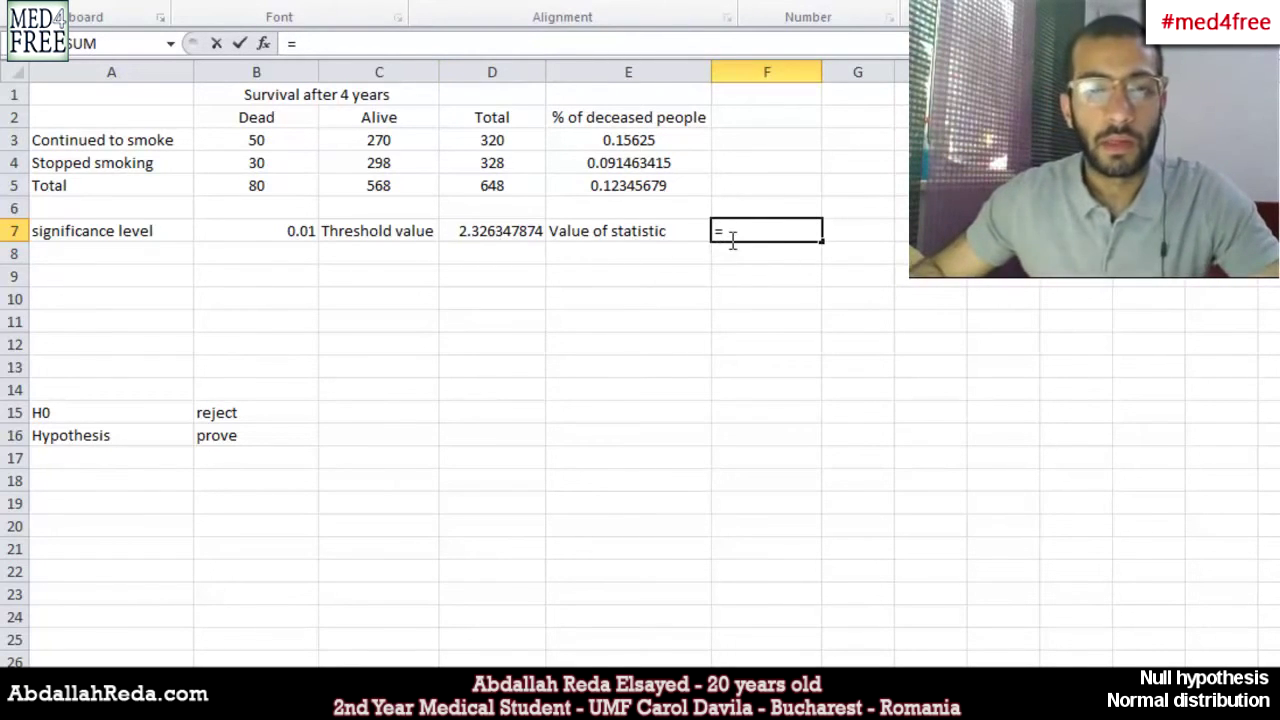
{"action": "left_click", "coordinate": [621, 143]}
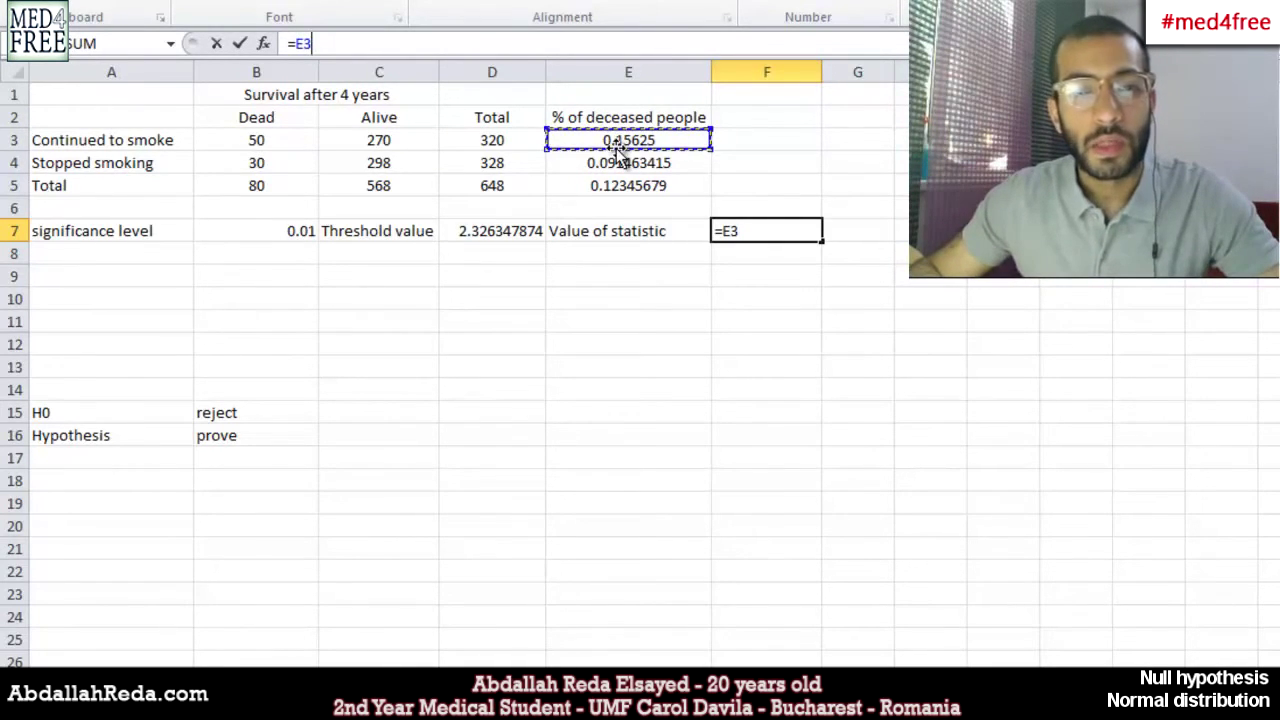
{"action": "type", "text": "-"}
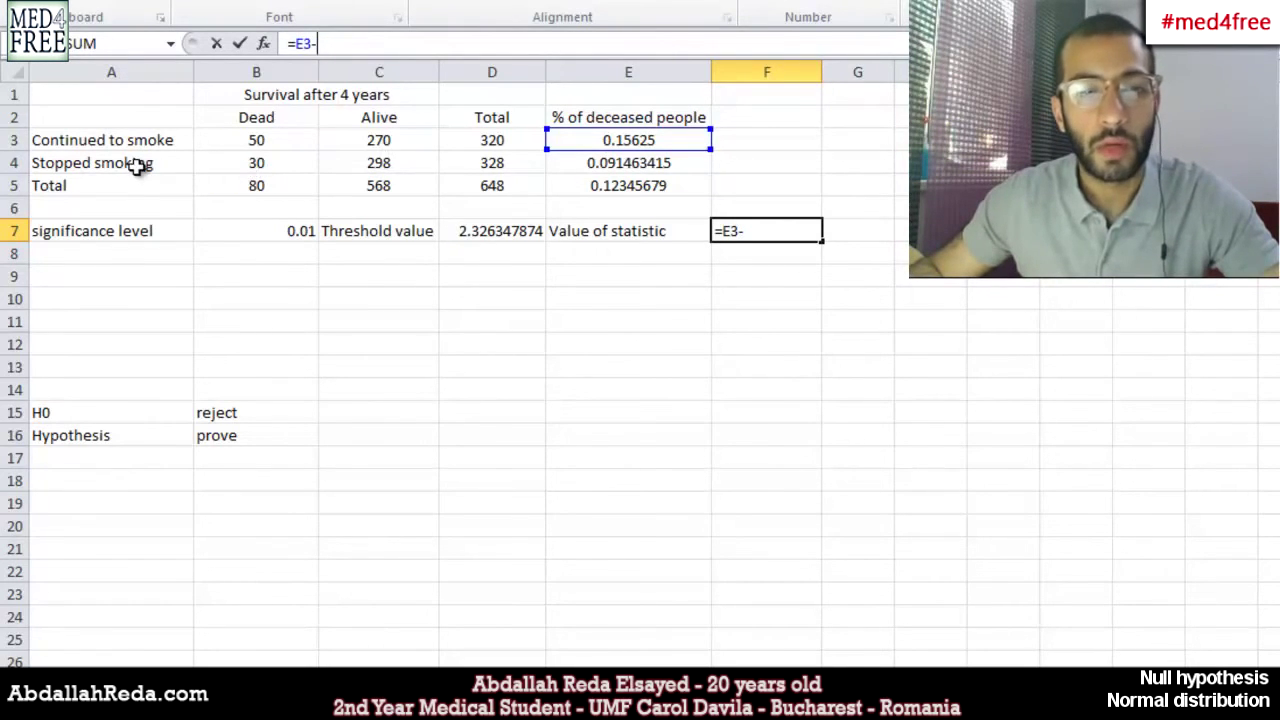
{"action": "left_click", "coordinate": [633, 168]}
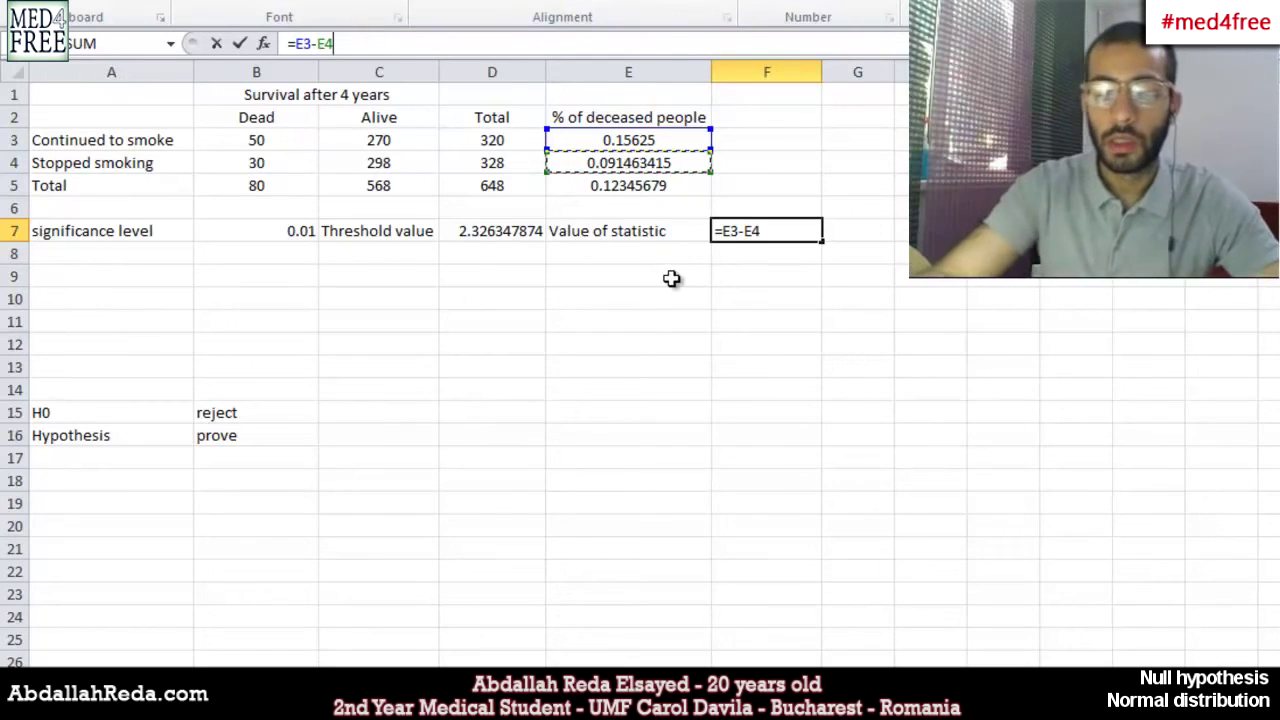
{"action": "type", "text": ")"}
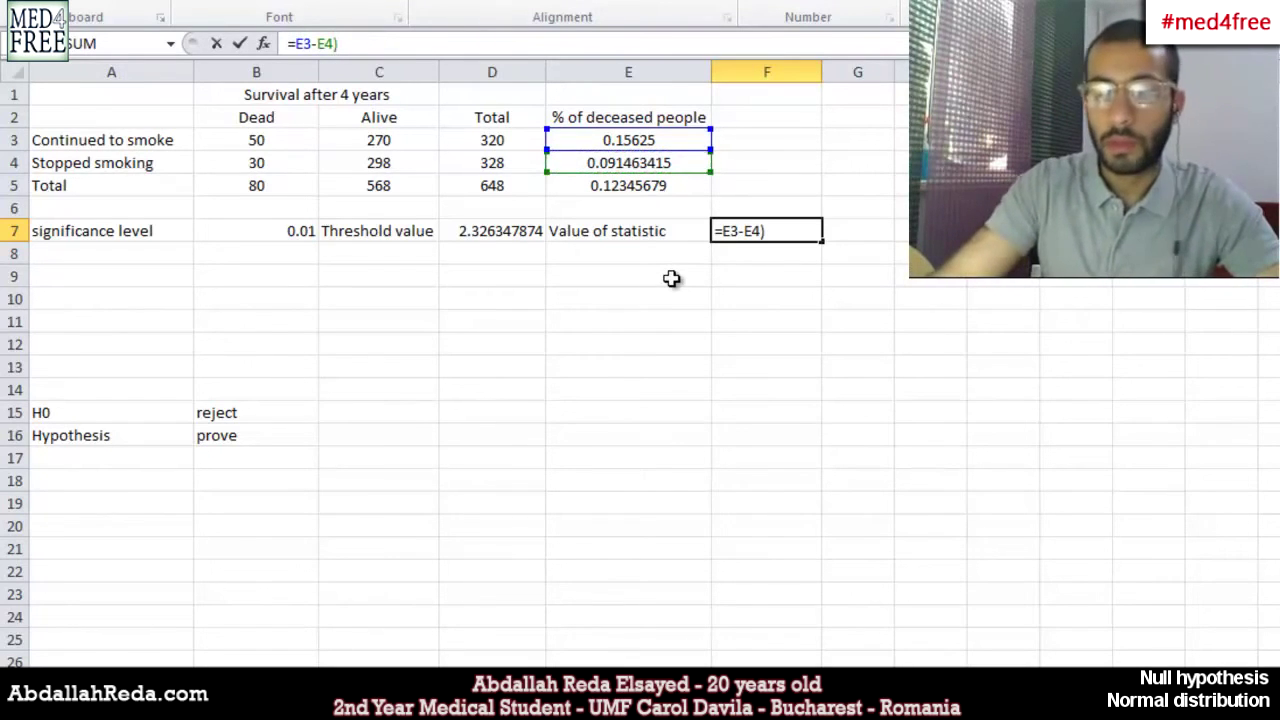
{"action": "key", "text": "Return"}
{"action": "left_click", "coordinate": [725, 413]}
Enclose the subtraction in F7's formula in parentheses so that it reads =(E3-E4).
{"action": "left_click", "coordinate": [706, 226]}
{"action": "left_click", "coordinate": [785, 238]}
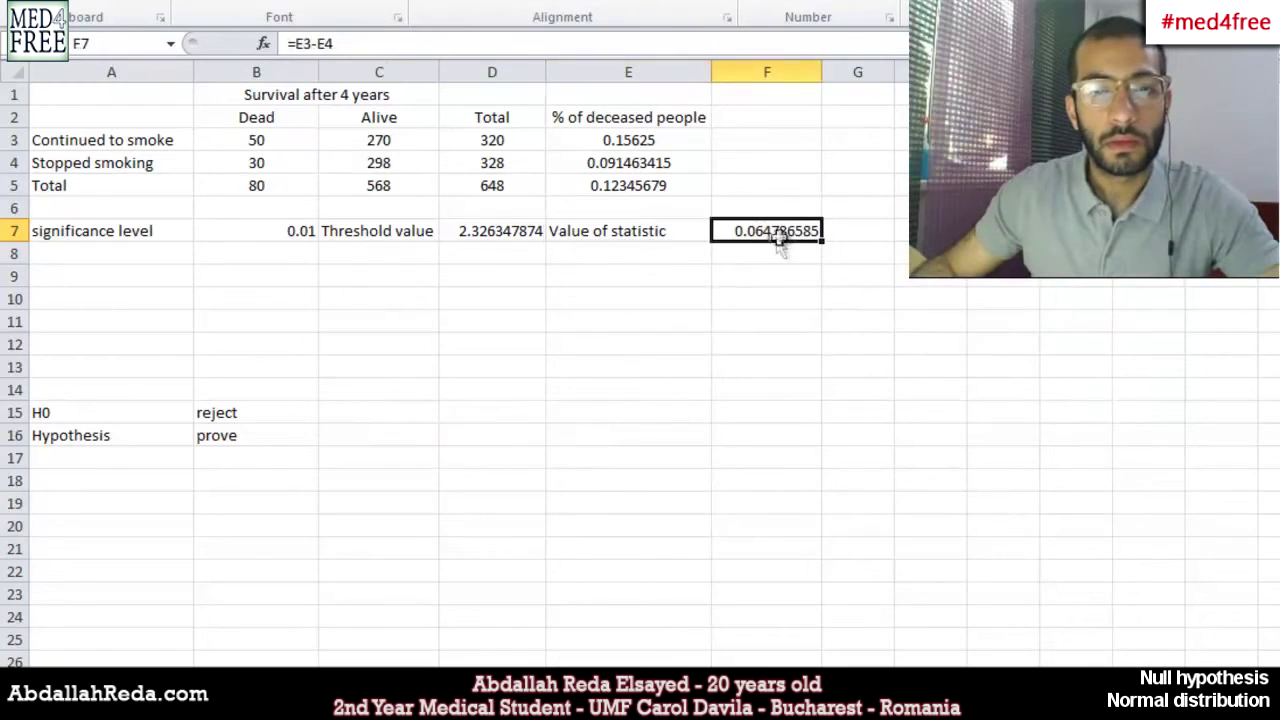
{"action": "left_click", "coordinate": [284, 48]}
{"action": "type", "text": "(E3-E4"}
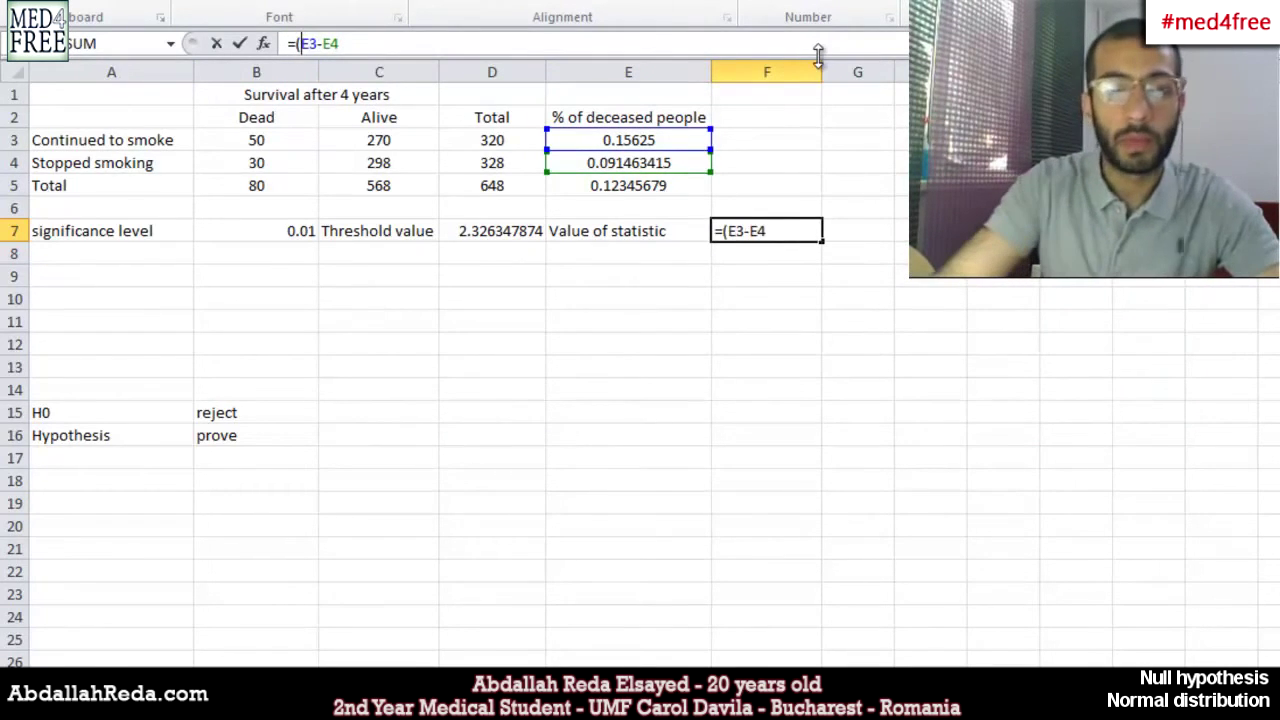
{"action": "type", "text": ")"}
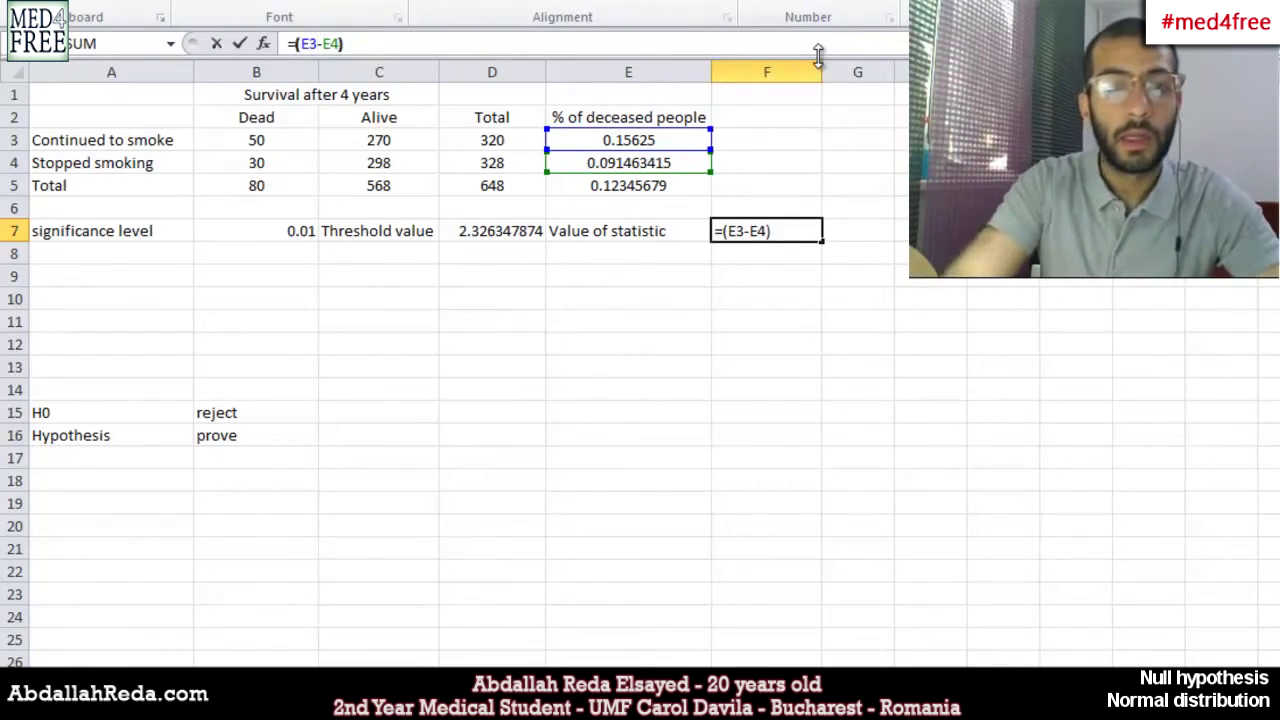
Complete the statistic formula in F7 by dividing the difference by SQRT(E5*(1-E5)*(1/D3+1/D4)).
{"action": "type", "text": "/sqrt("}
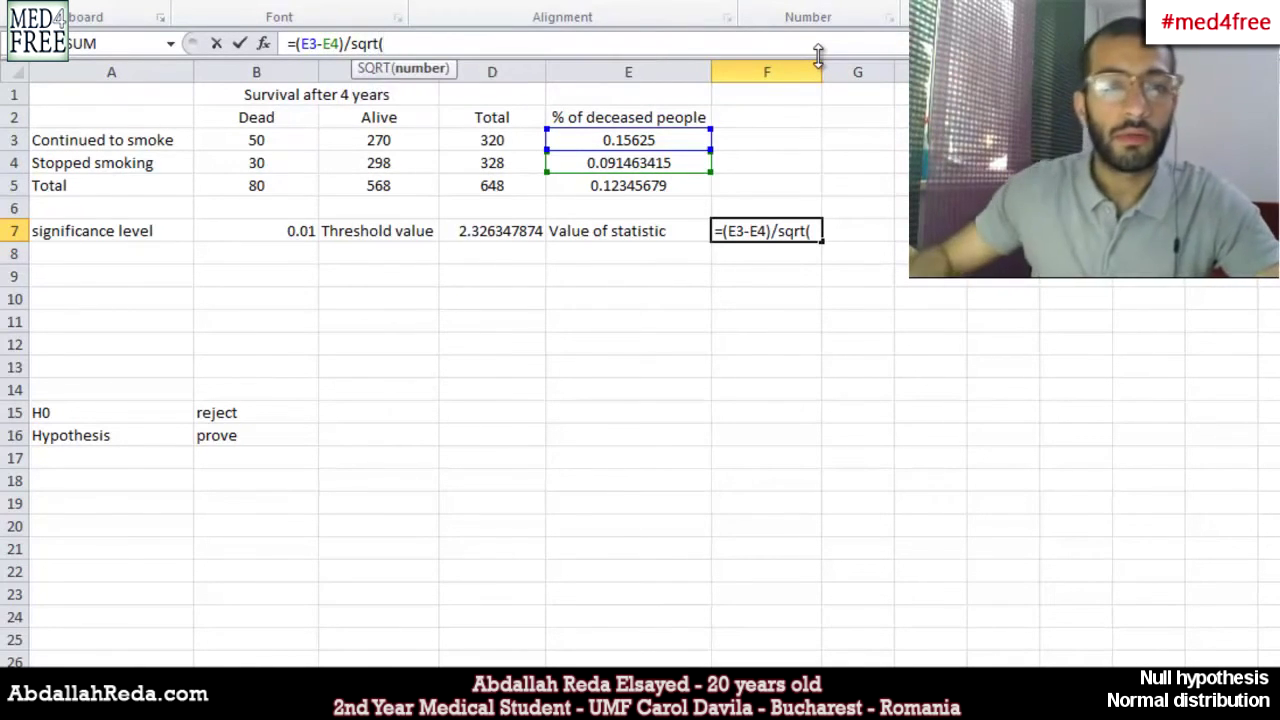
{"action": "left_click", "coordinate": [628, 186]}
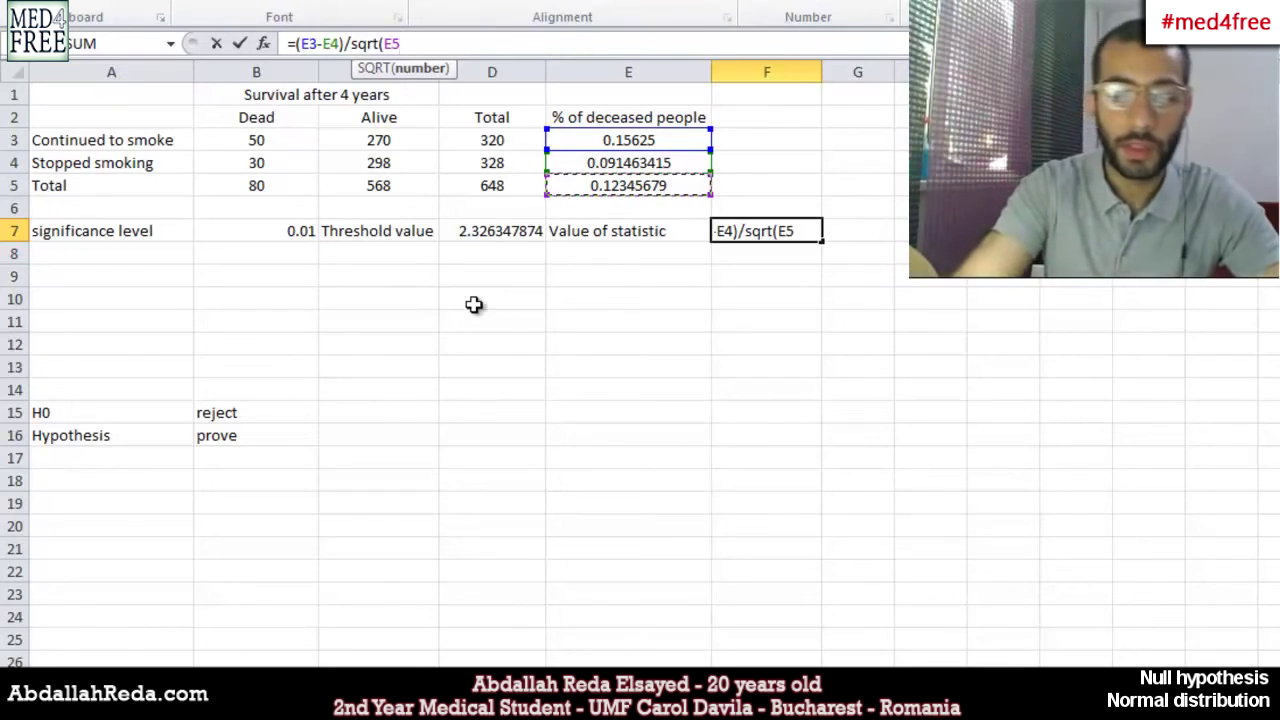
{"action": "type", "text": "*(1-E5)*"}
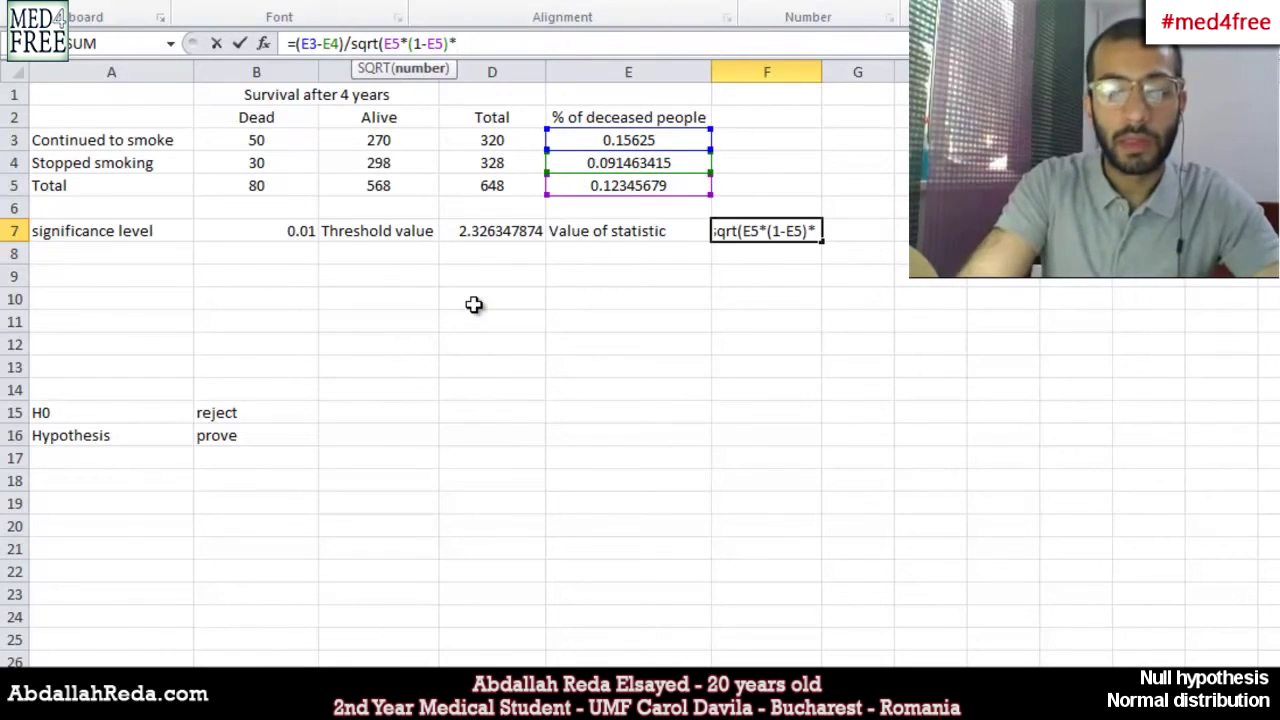
{"action": "type", "text": "("}
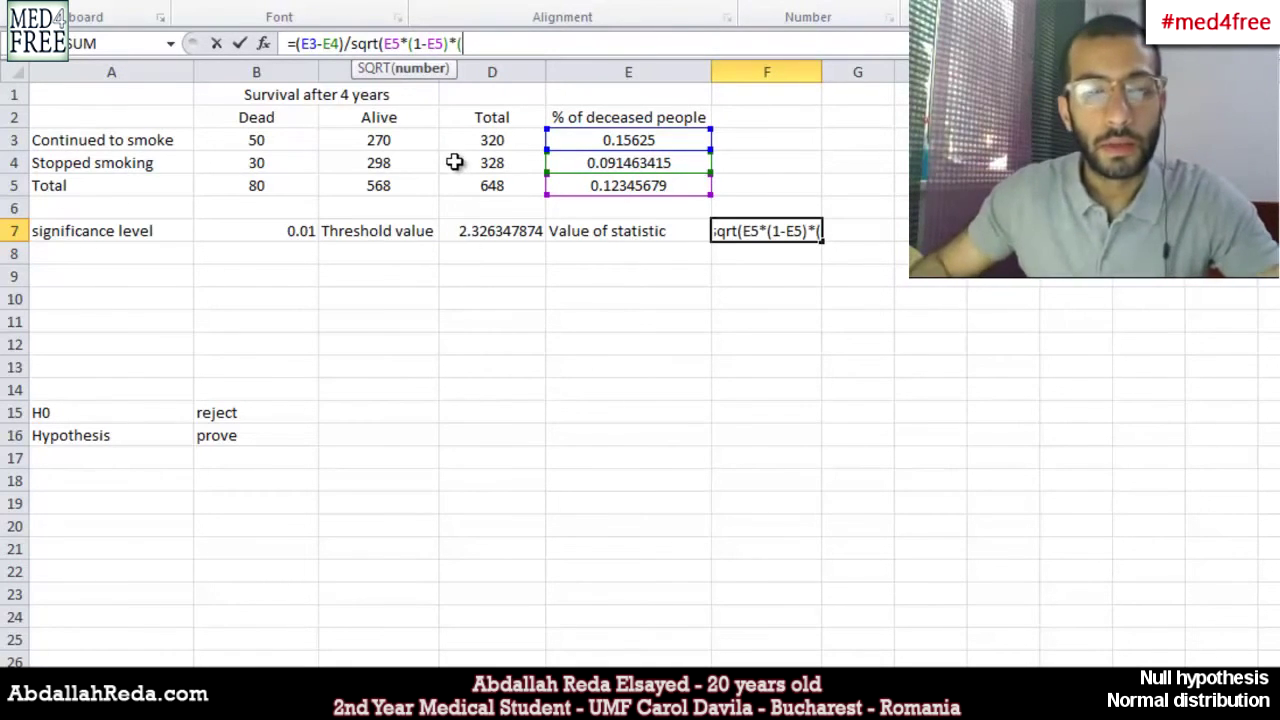
{"action": "type", "text": "1/"}
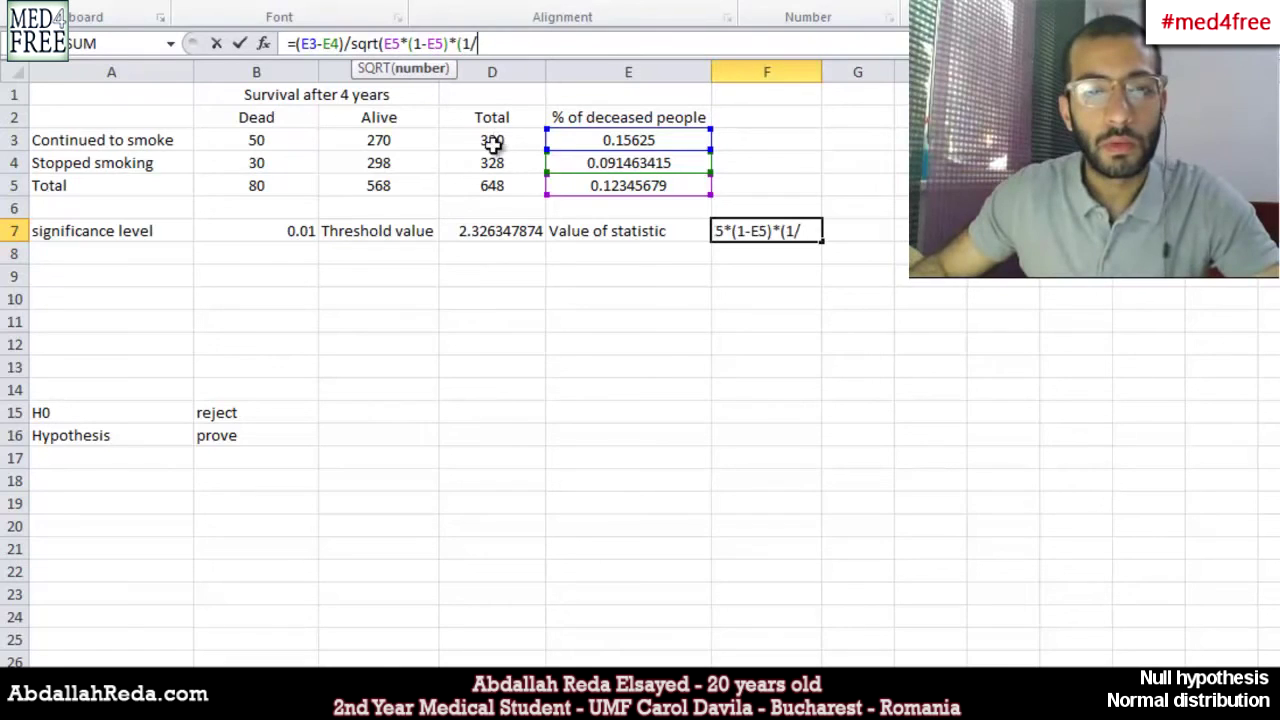
{"action": "left_click", "coordinate": [491, 143]}
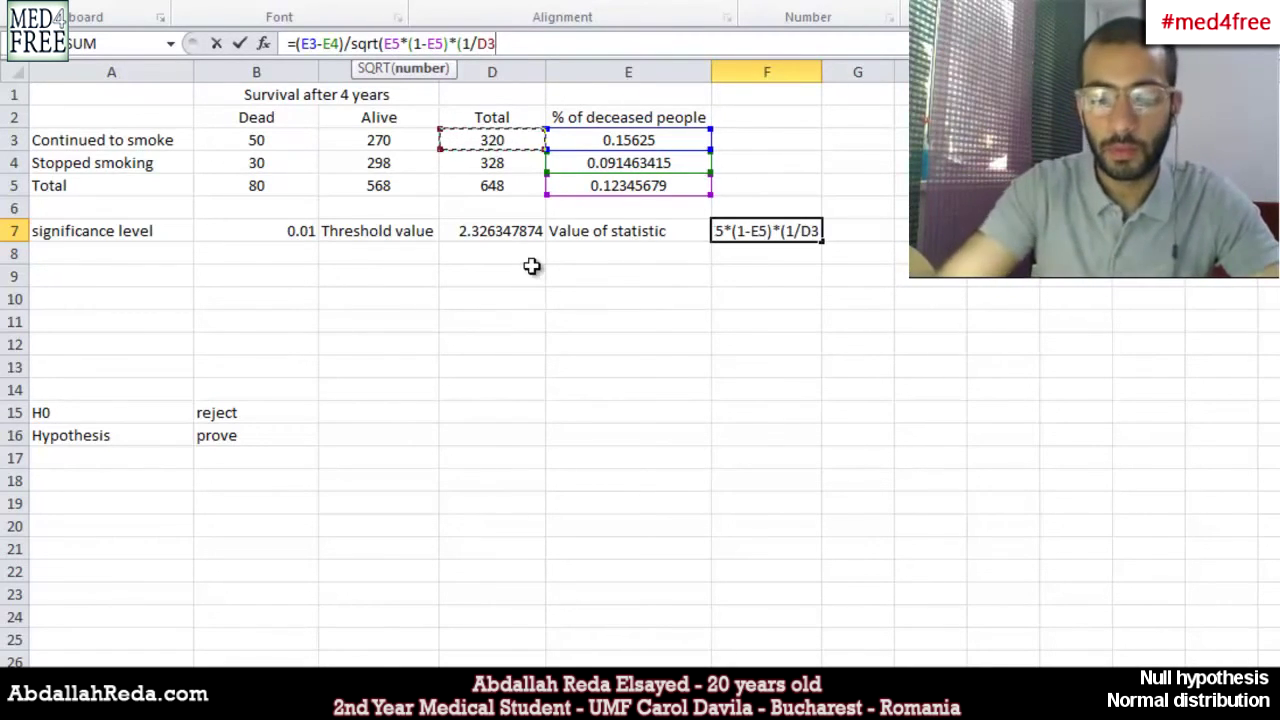
{"action": "type", "text": "+"}
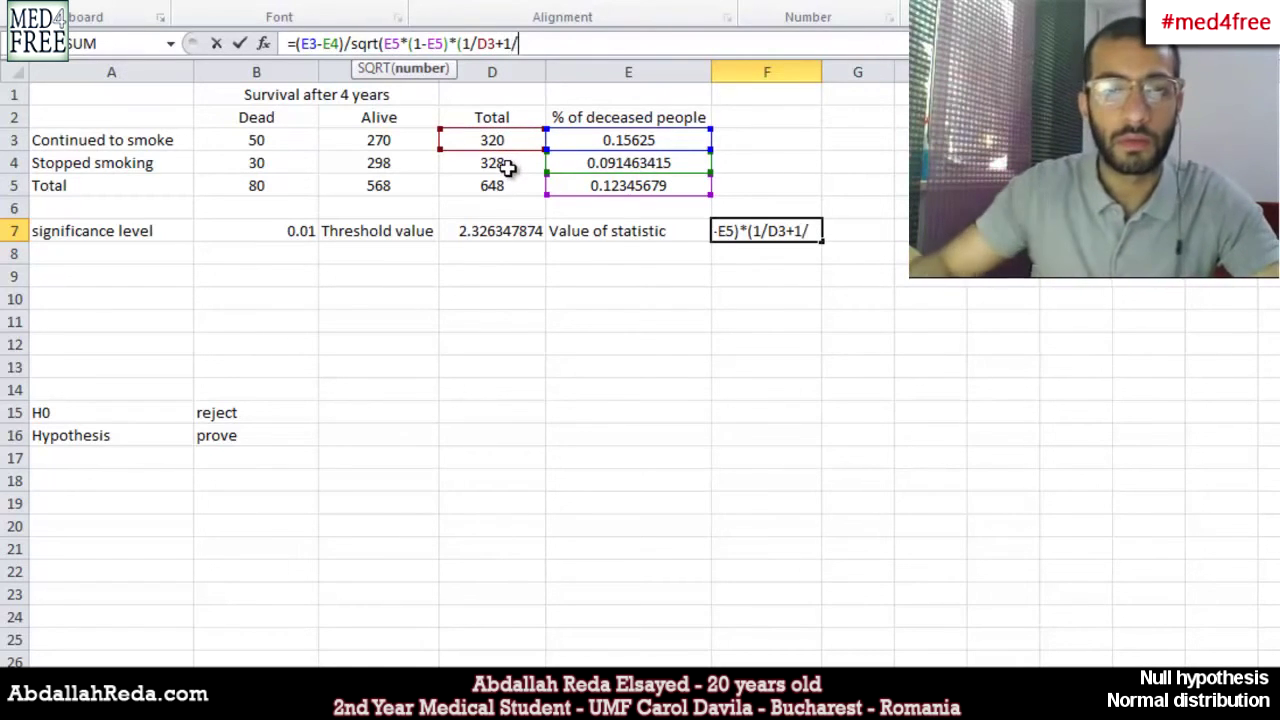
{"action": "type", "text": "1/"}
{"action": "left_click", "coordinate": [508, 168]}
{"action": "type", "text": "))"}
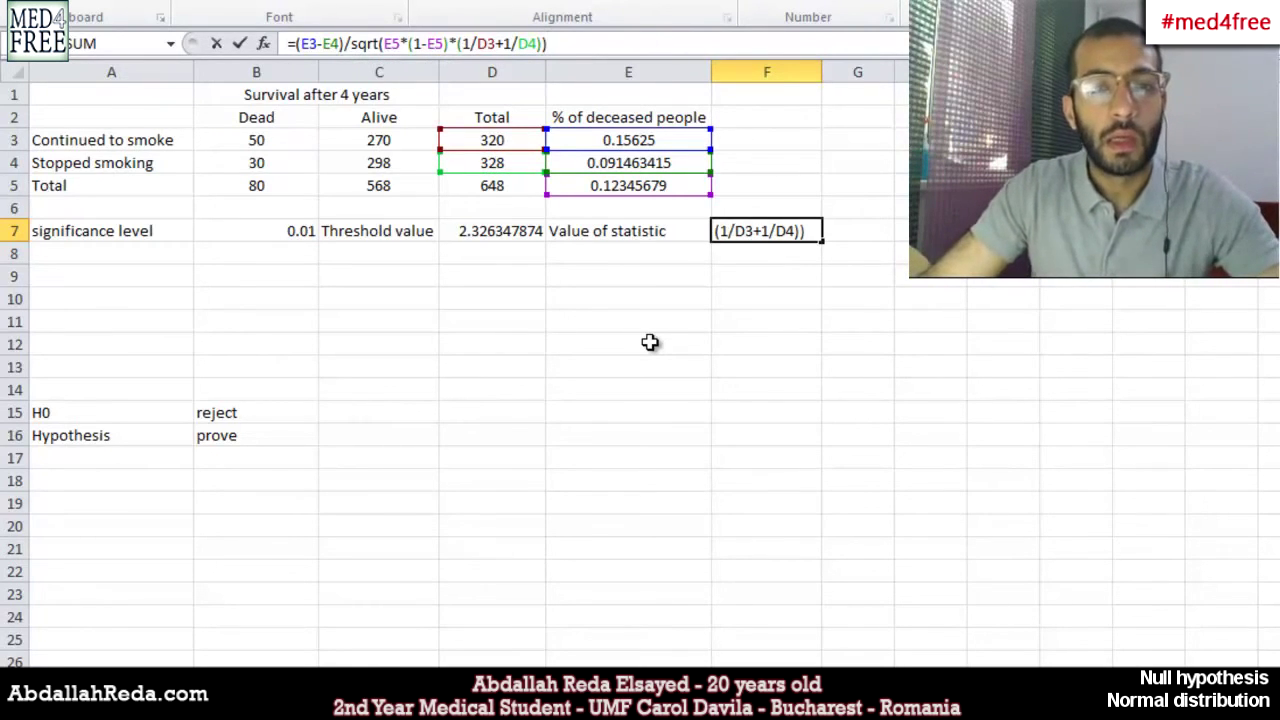
{"action": "key", "text": "Return"}
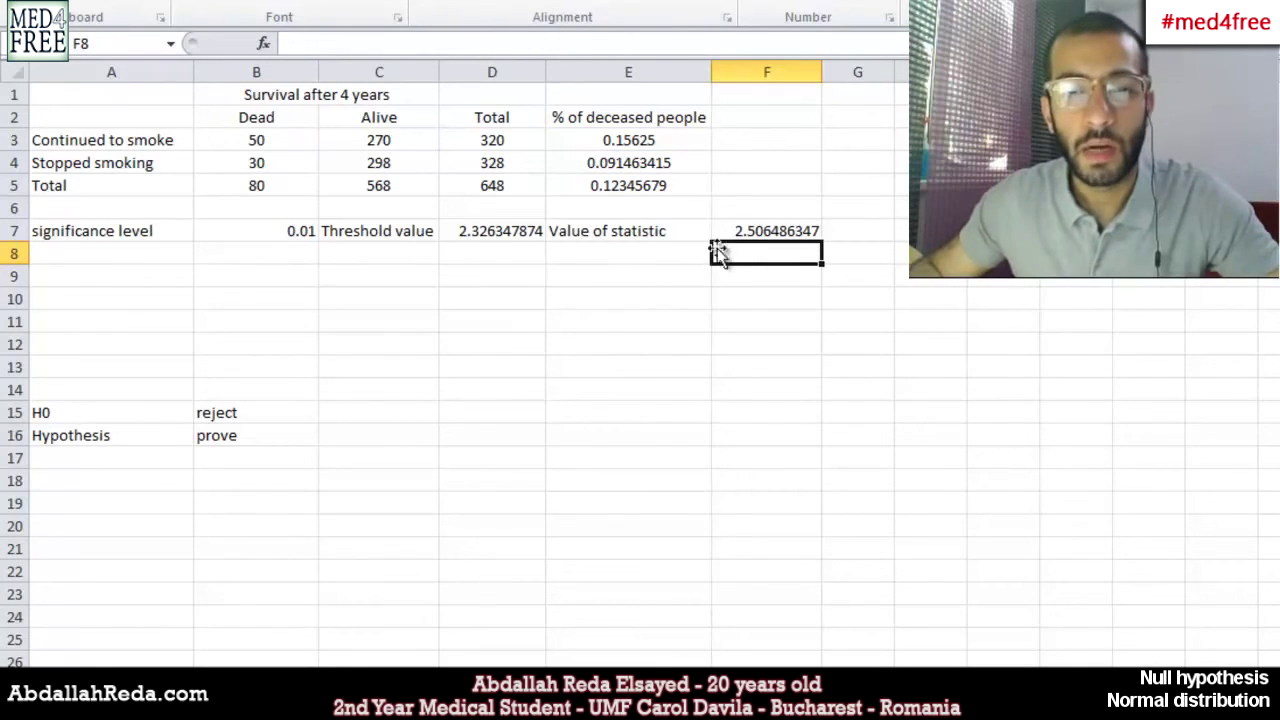
{"action": "left_click", "coordinate": [757, 236]}
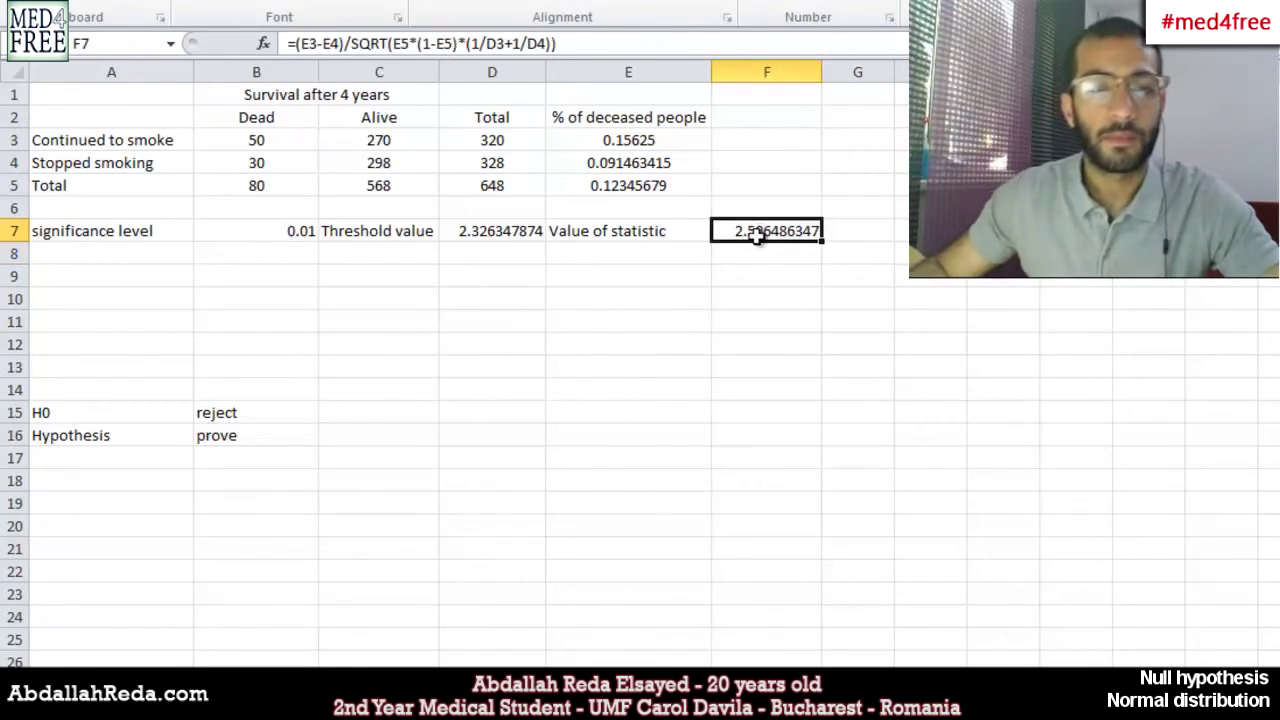
Begin an IF formula in A9 that tests whether the statistic exceeds the threshold, F7>D7.
{"action": "left_click", "coordinate": [66, 282]}
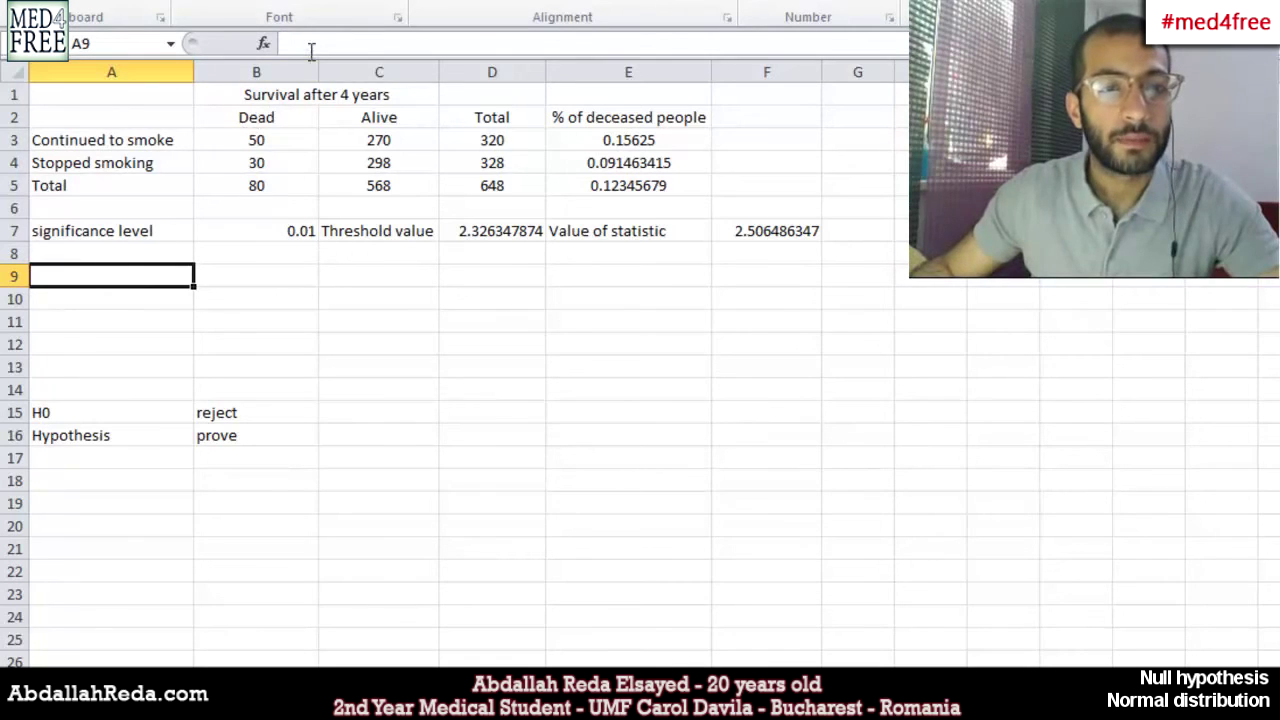
{"action": "type", "text": "=IF"}
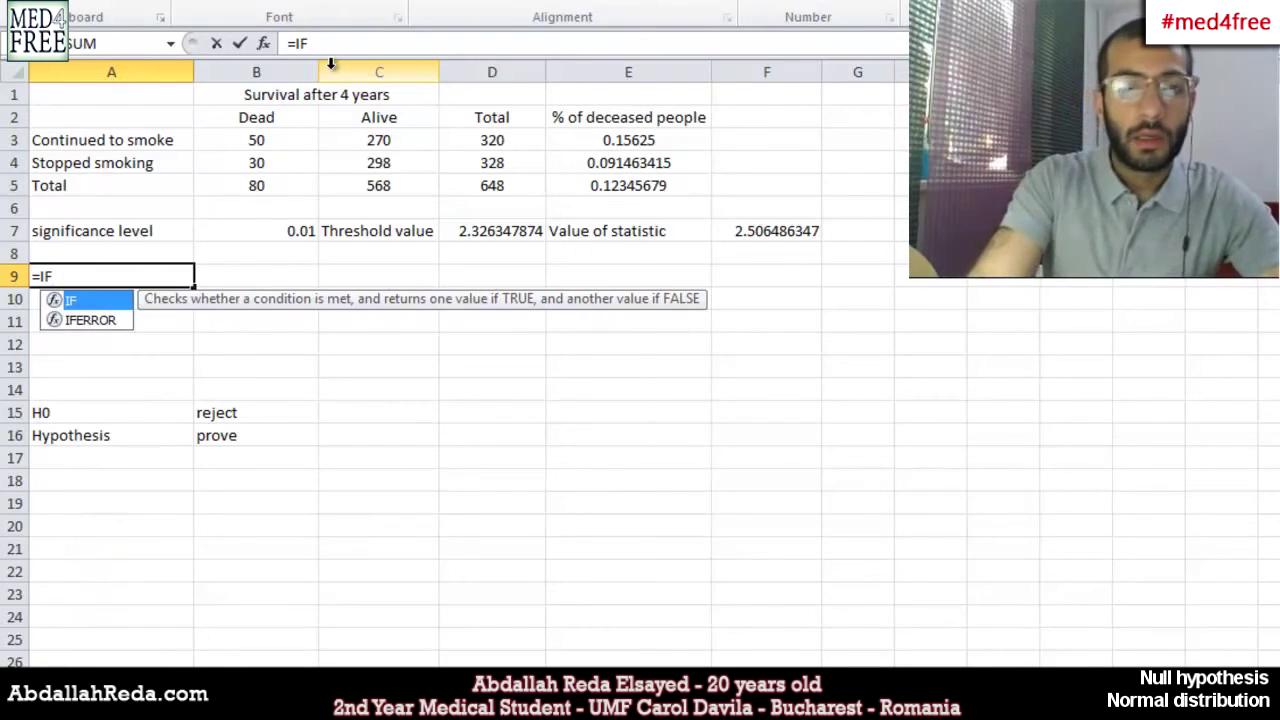
{"action": "type", "text": "("}
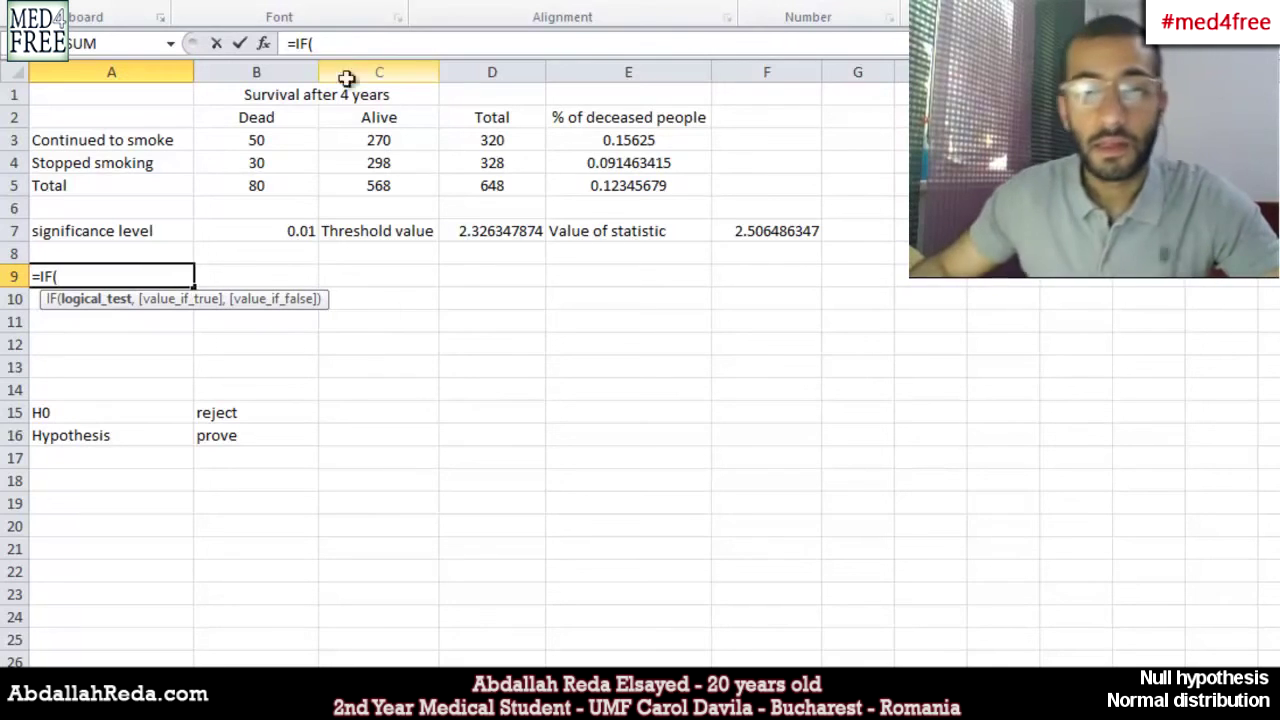
{"action": "left_click", "coordinate": [730, 231]}
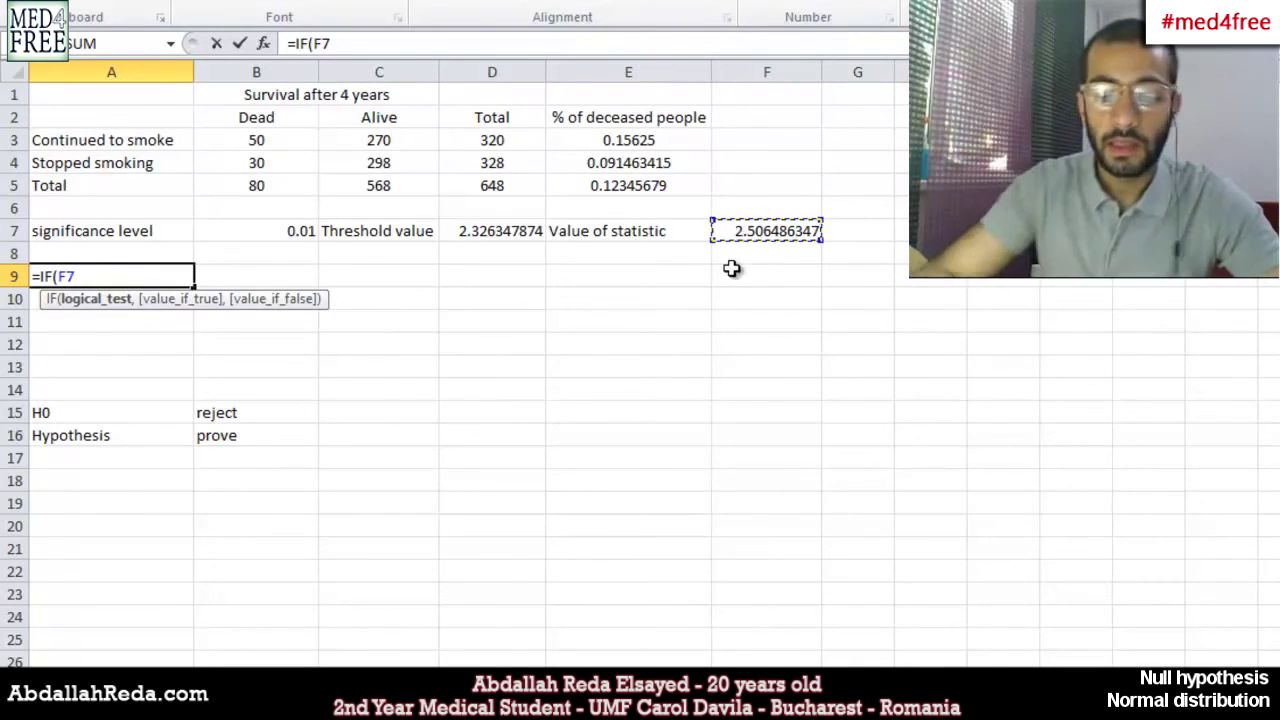
{"action": "type", "text": ">"}
{"action": "left_click", "coordinate": [500, 238]}
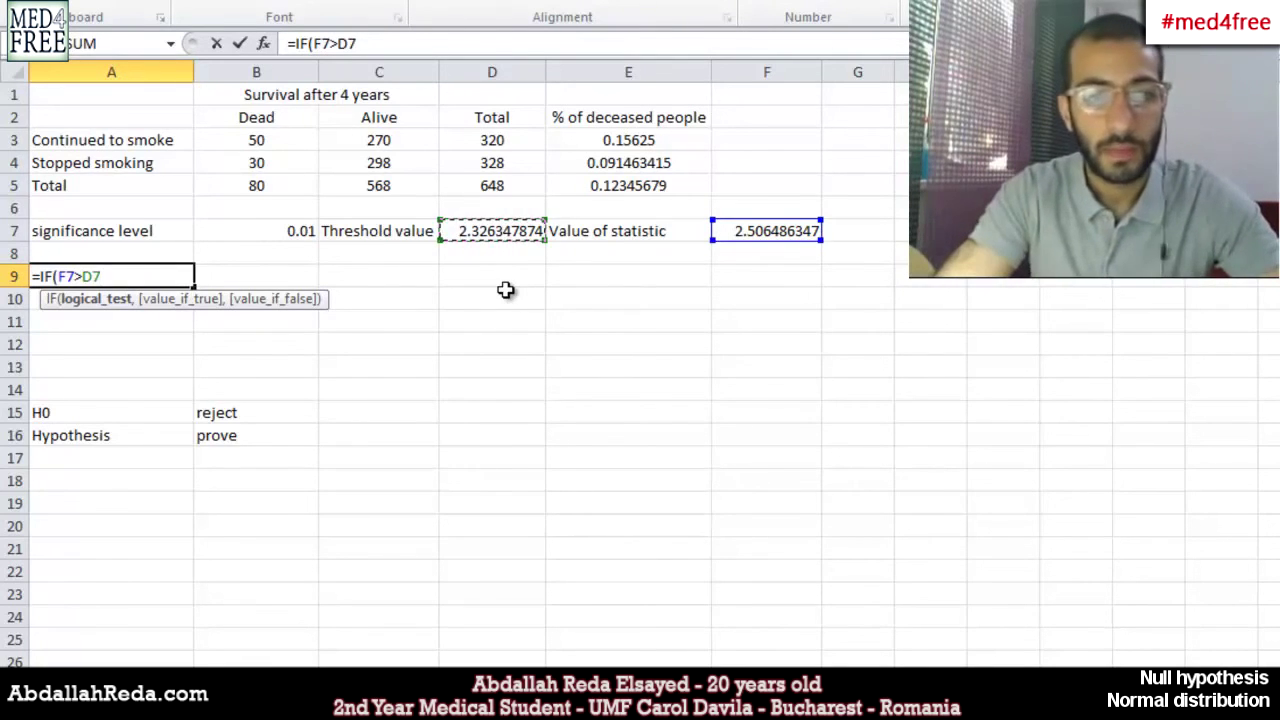
Complete the IF formula in A9 to return "reject H0" when the test is true and "cannot reject H0" when false.
{"action": "type", "text": ", \""}
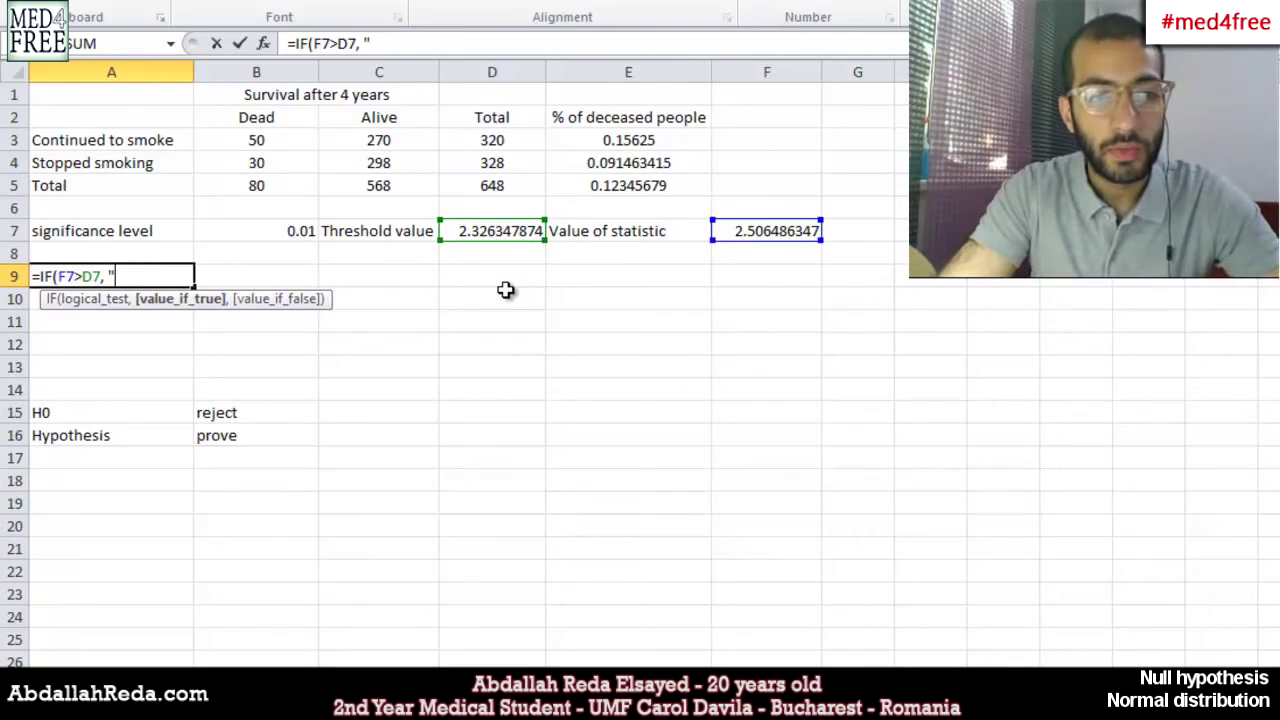
{"action": "type", "text": "reje"}
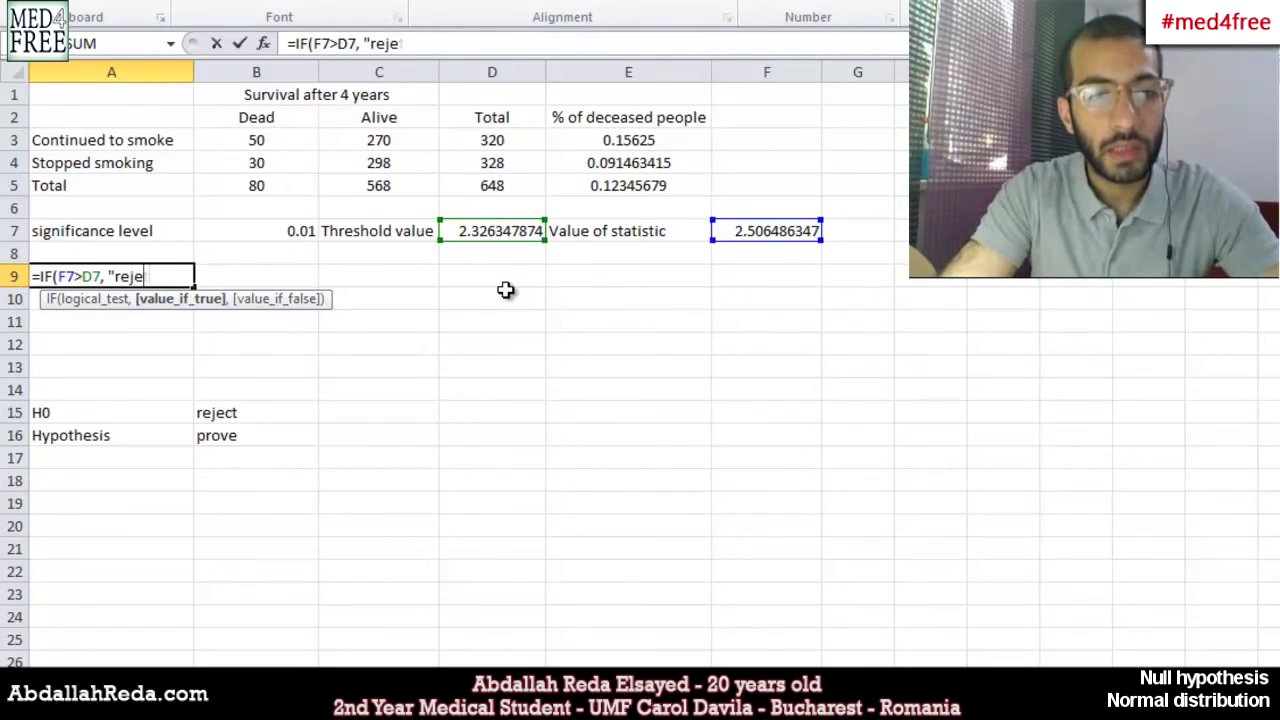
{"action": "type", "text": "ct H"}
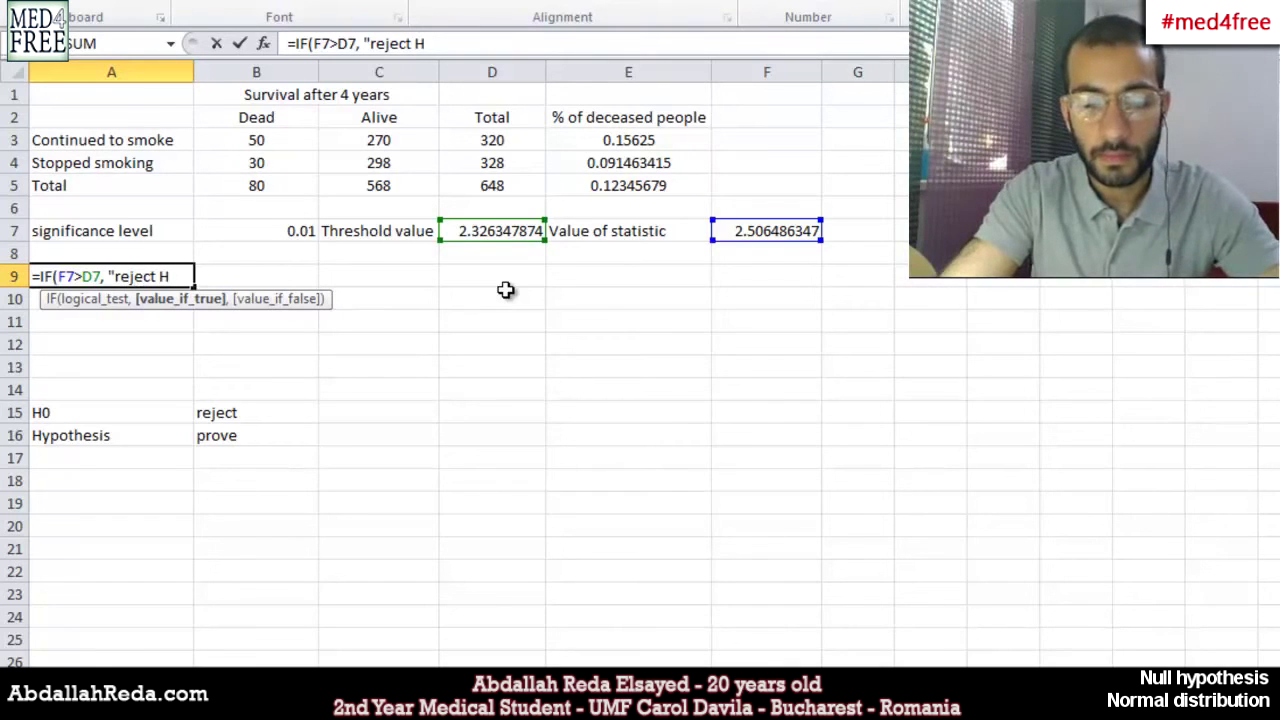
{"action": "type", "text": "0"}
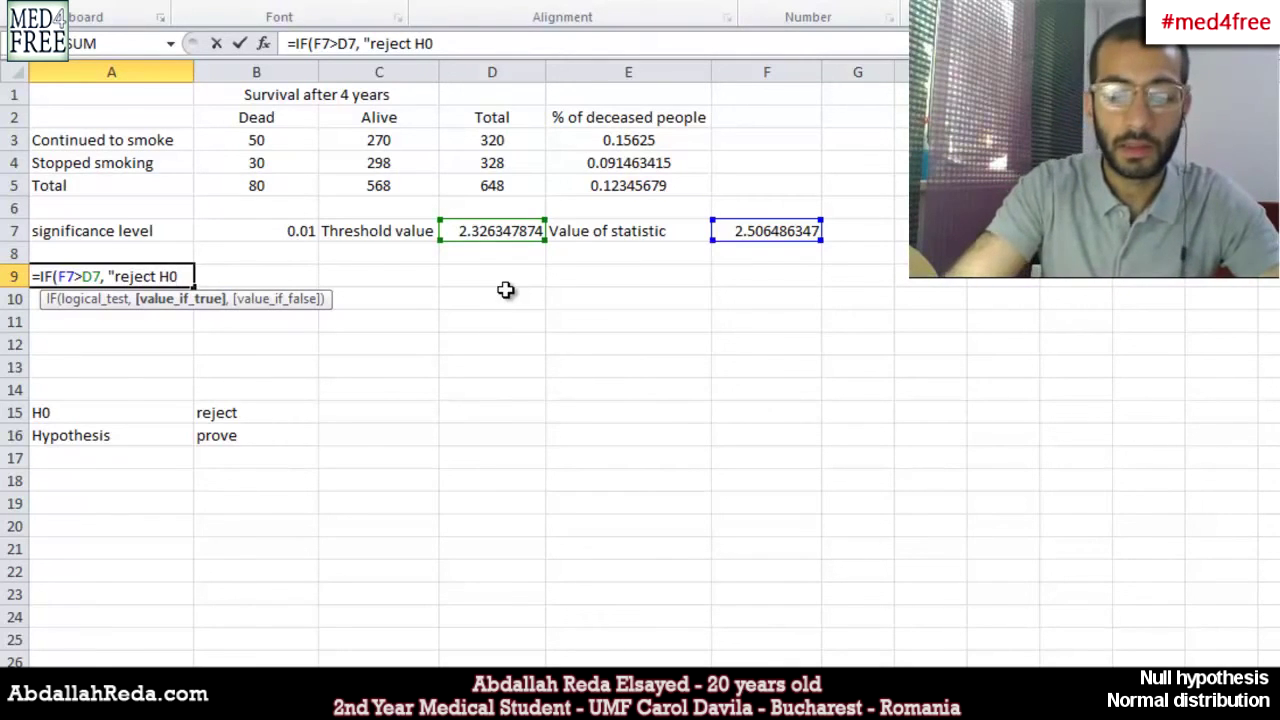
{"action": "type", "text": "\""}
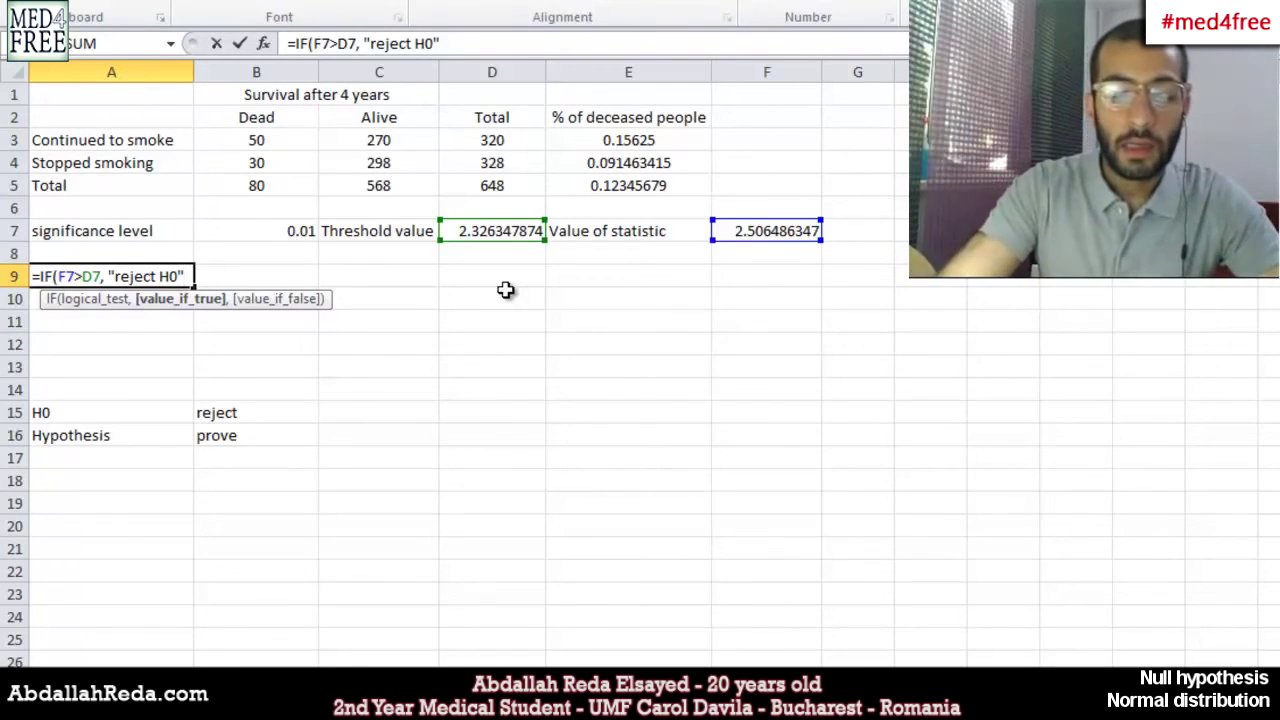
{"action": "type", "text": ","}
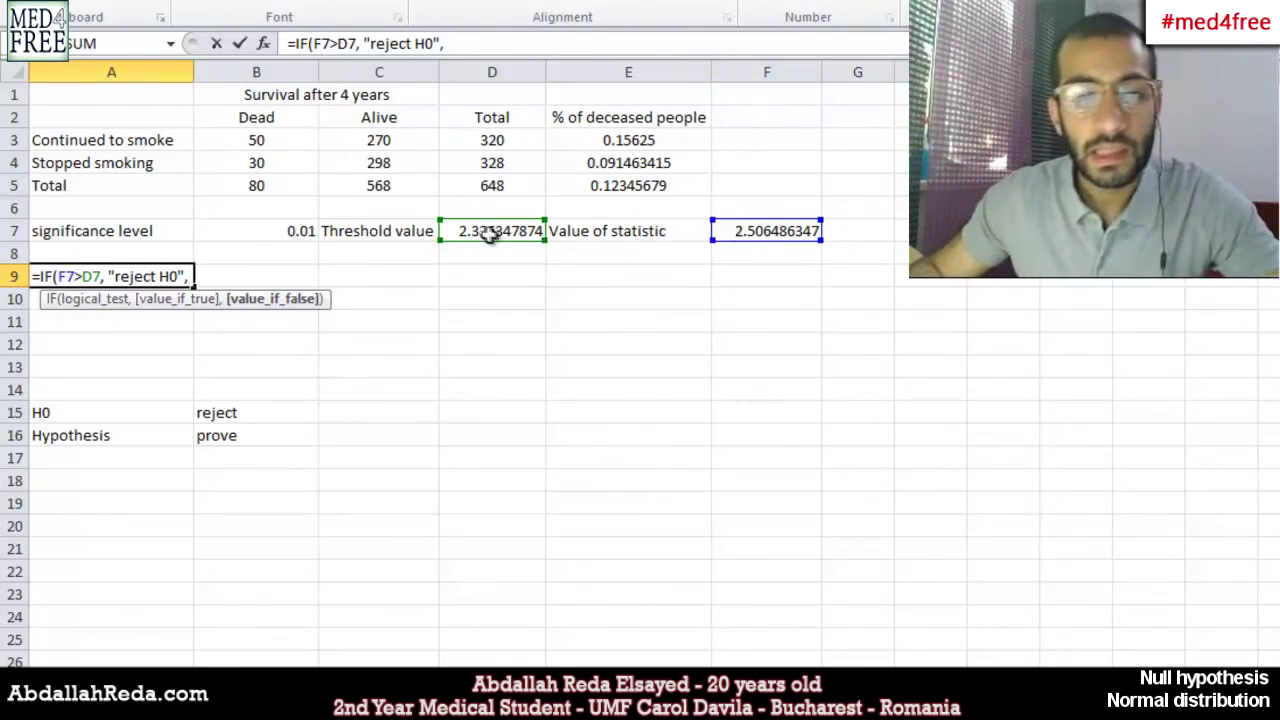
{"action": "type", "text": " \""}
{"action": "type", "text": "canno"}
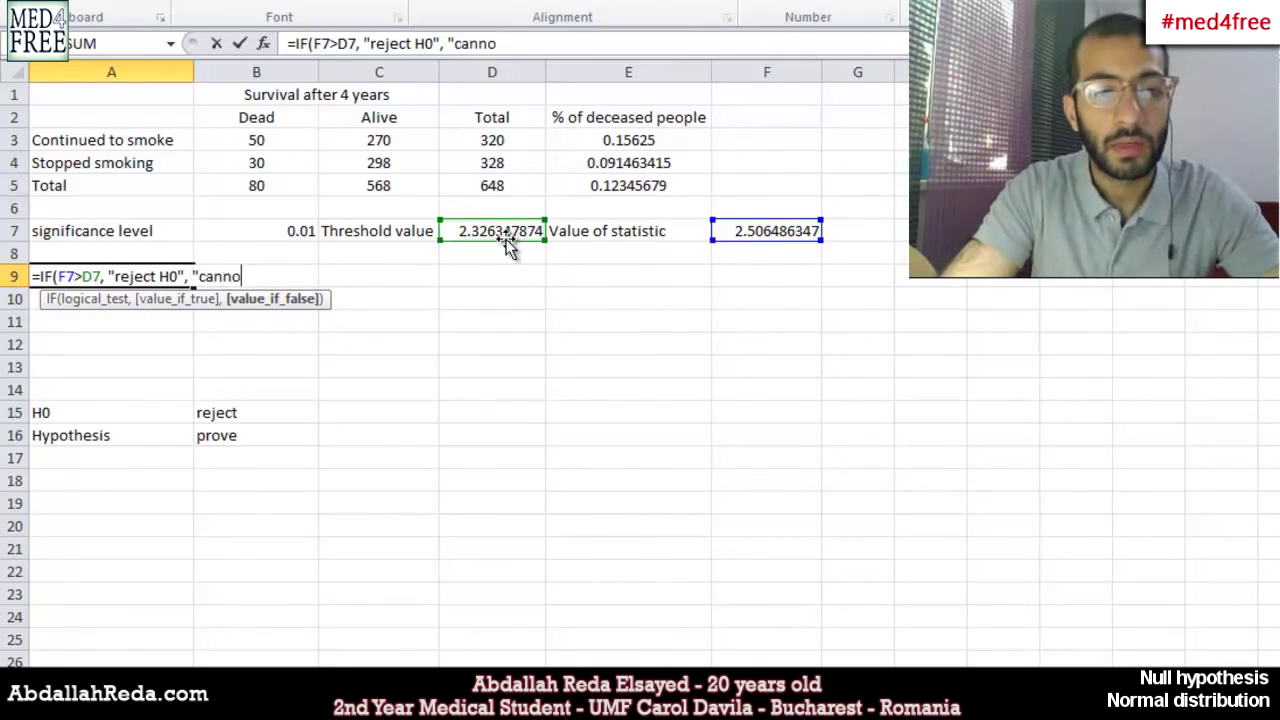
{"action": "type", "text": "t reject H"}
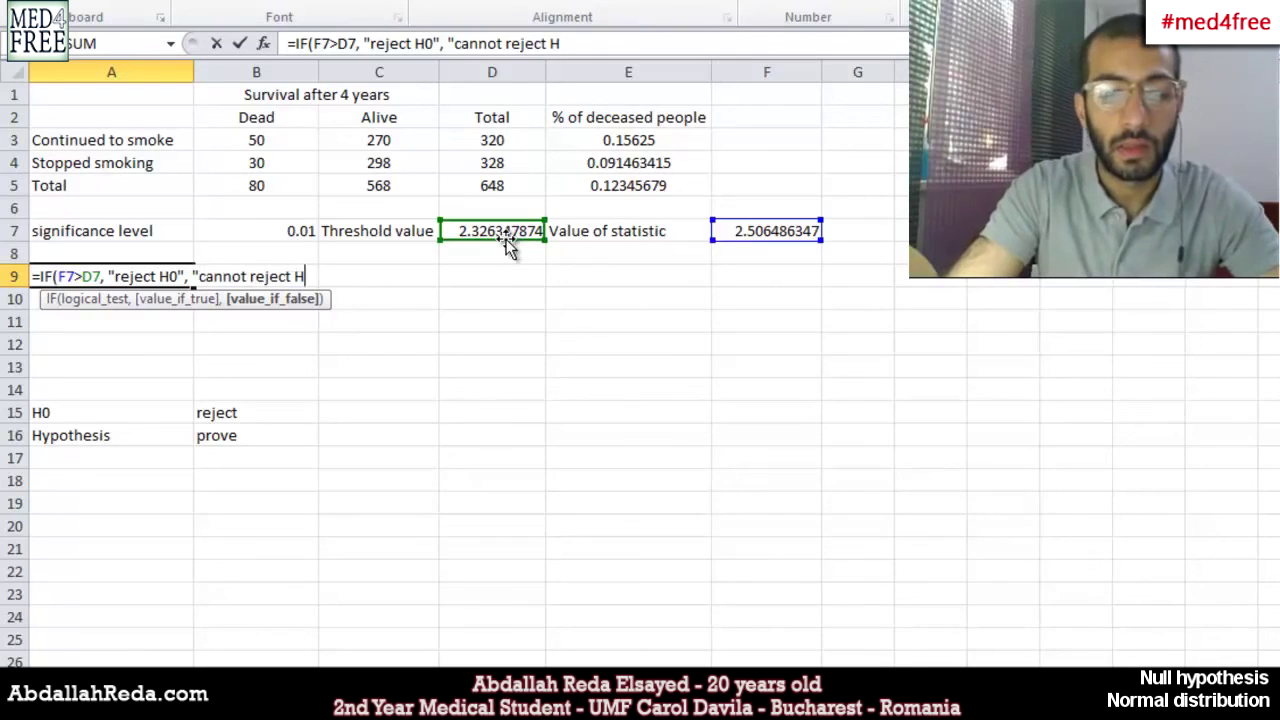
{"action": "type", "text": "0"}
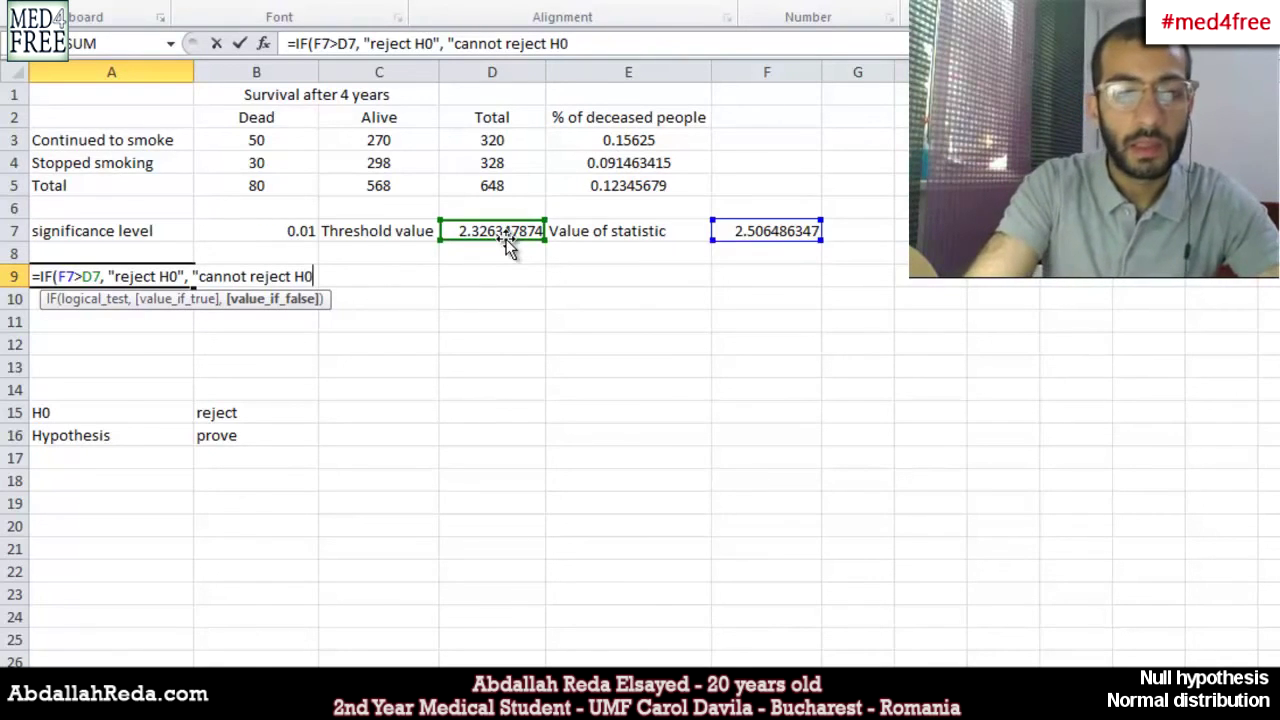
{"action": "type", "text": "\""}
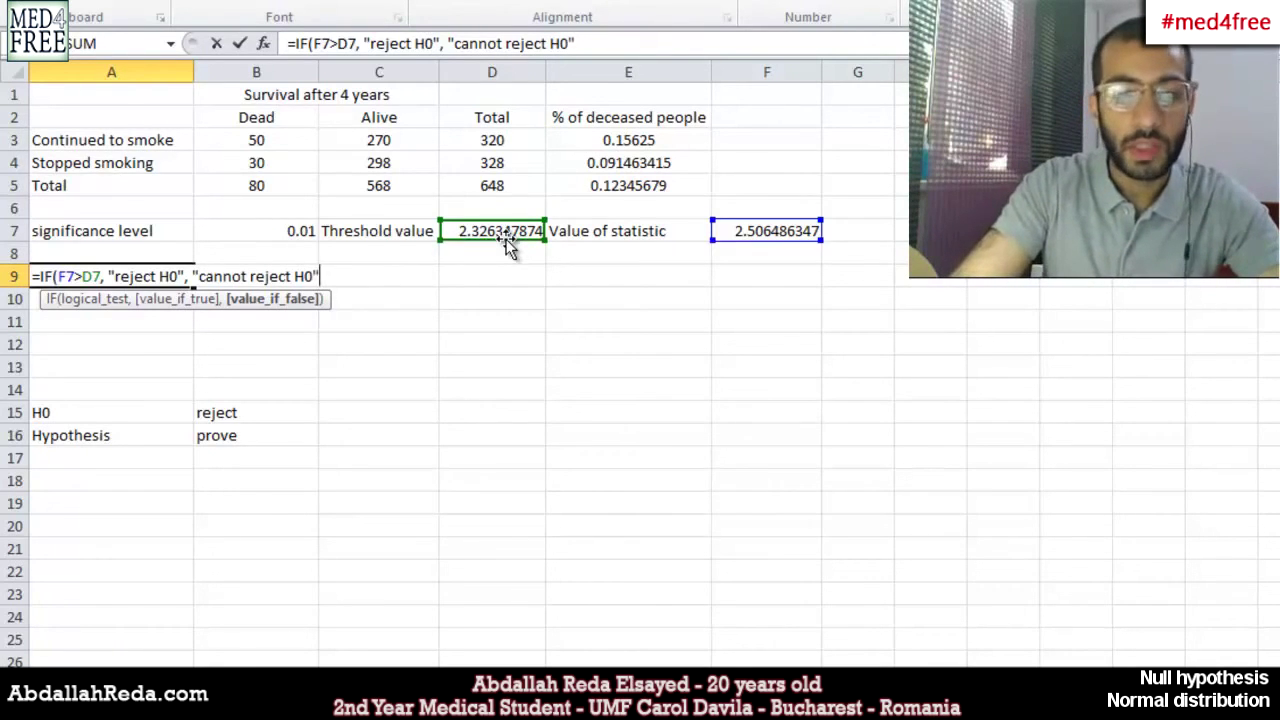
{"action": "type", "text": ")"}
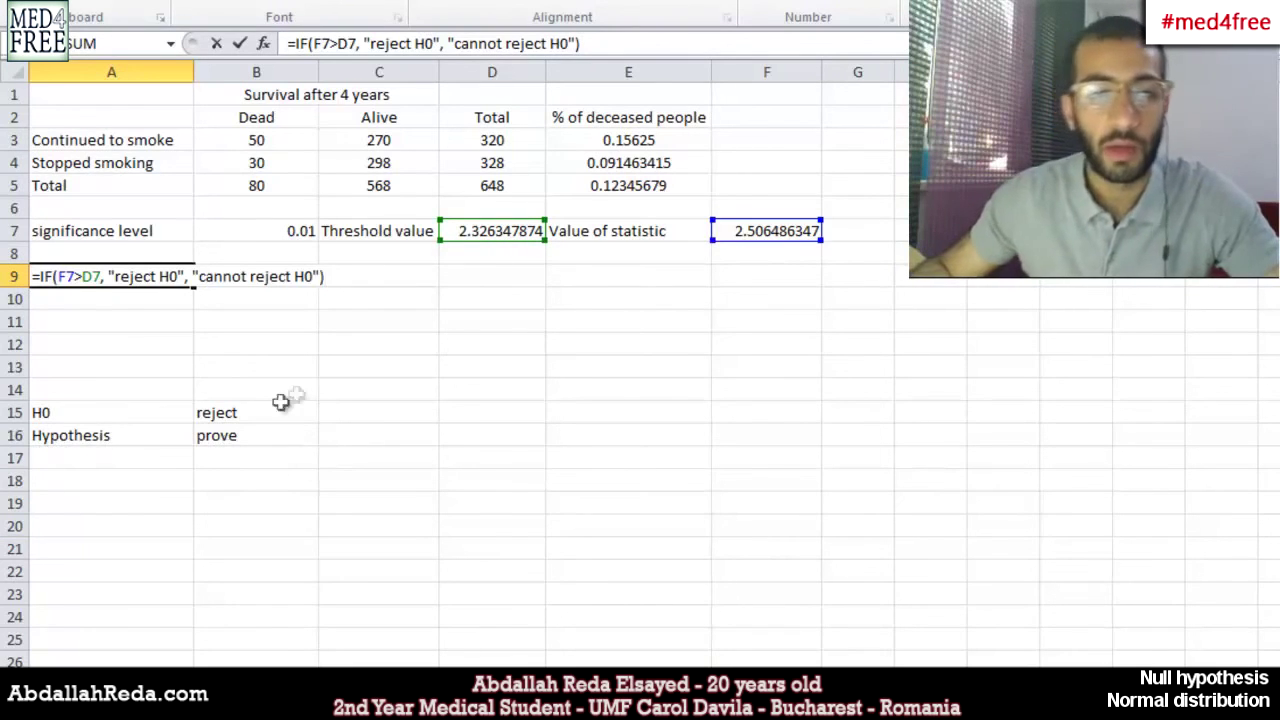
{"action": "key", "text": "Return"}
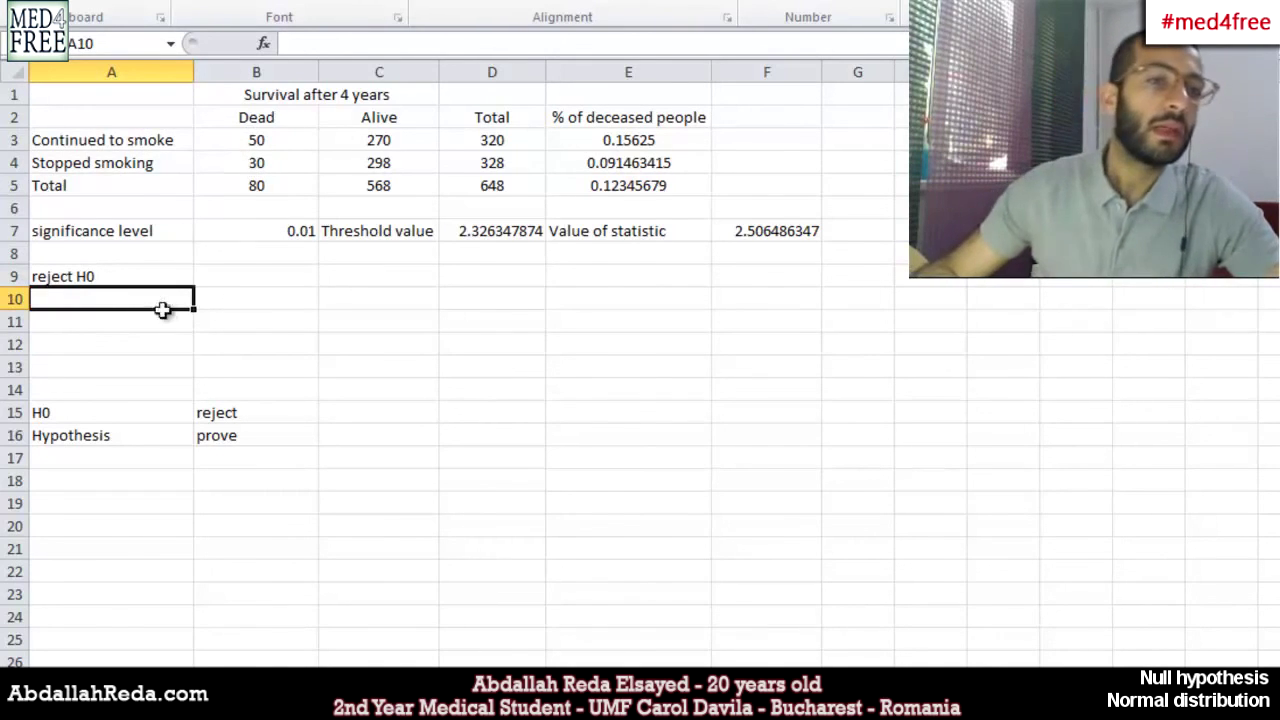
Change the number of dead among those who continued to smoke, in B3, to 45.
{"action": "left_click", "coordinate": [279, 146]}
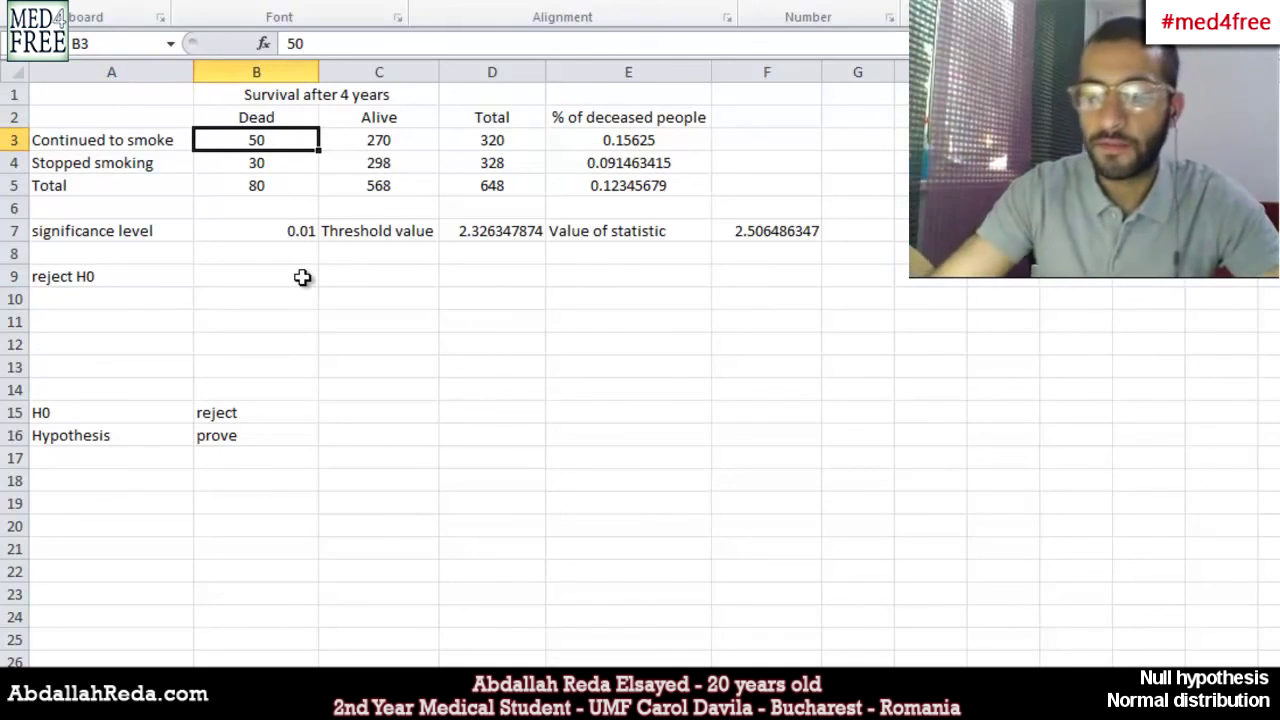
{"action": "type", "text": "45"}
{"action": "key", "text": "Return"}
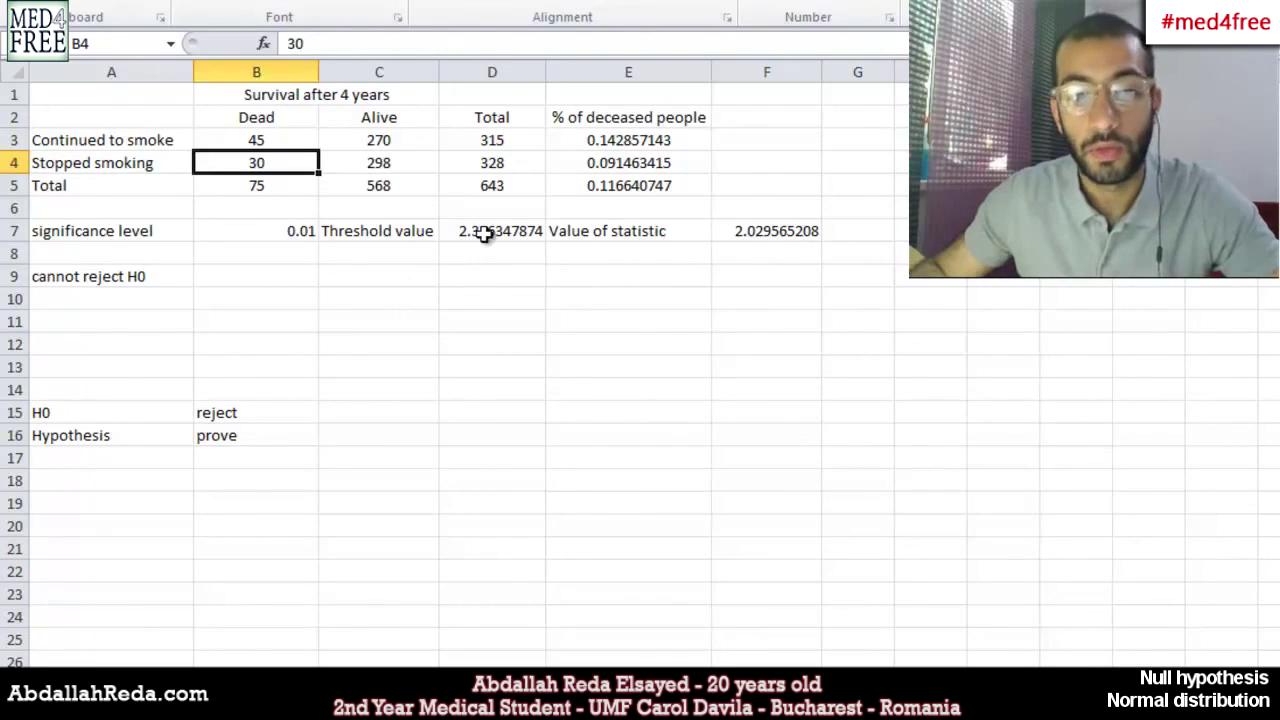
Set the significance level in B7 to 0.05 and select the test conclusion in A9.
{"action": "left_click", "coordinate": [280, 236]}
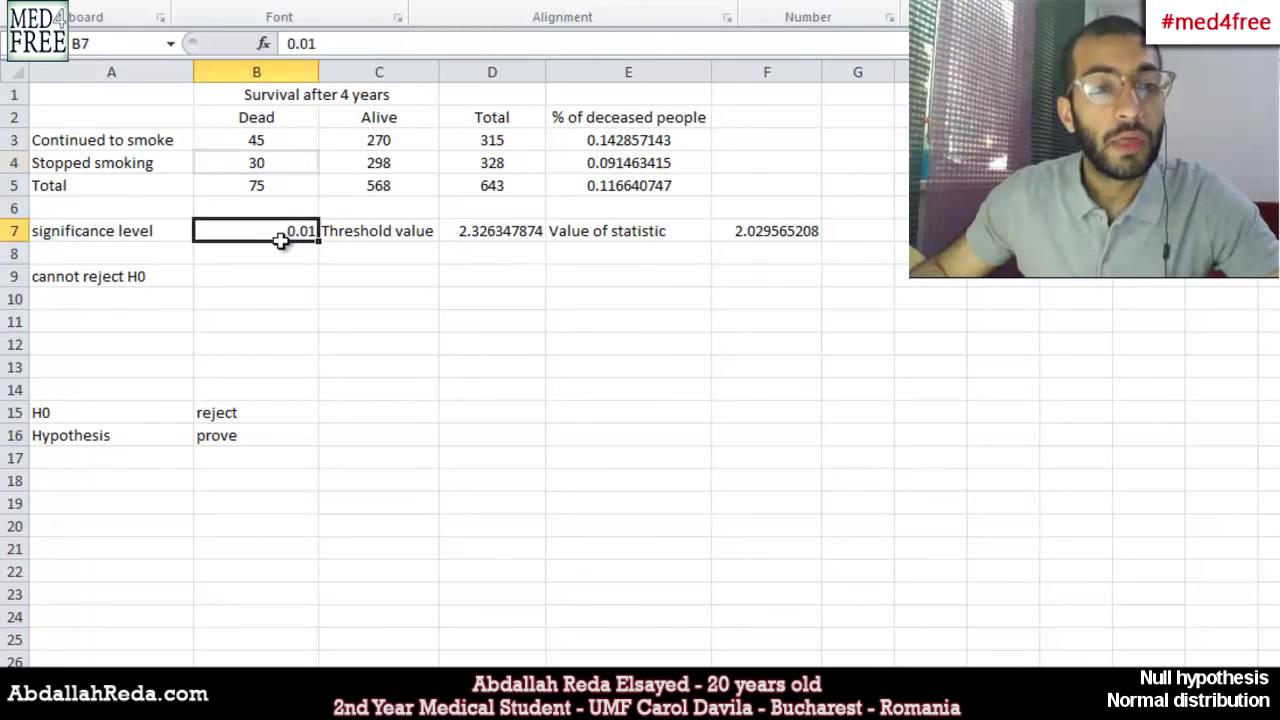
{"action": "type", "text": "0"}
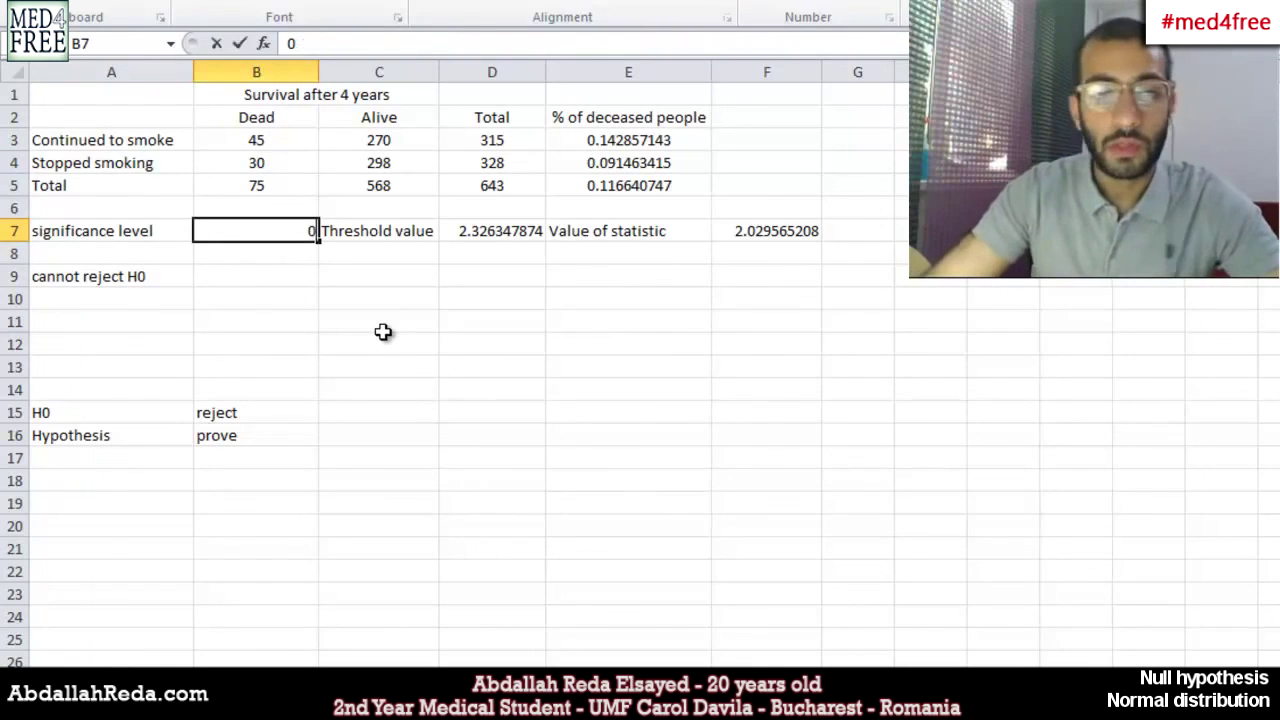
{"action": "type", "text": ".05"}
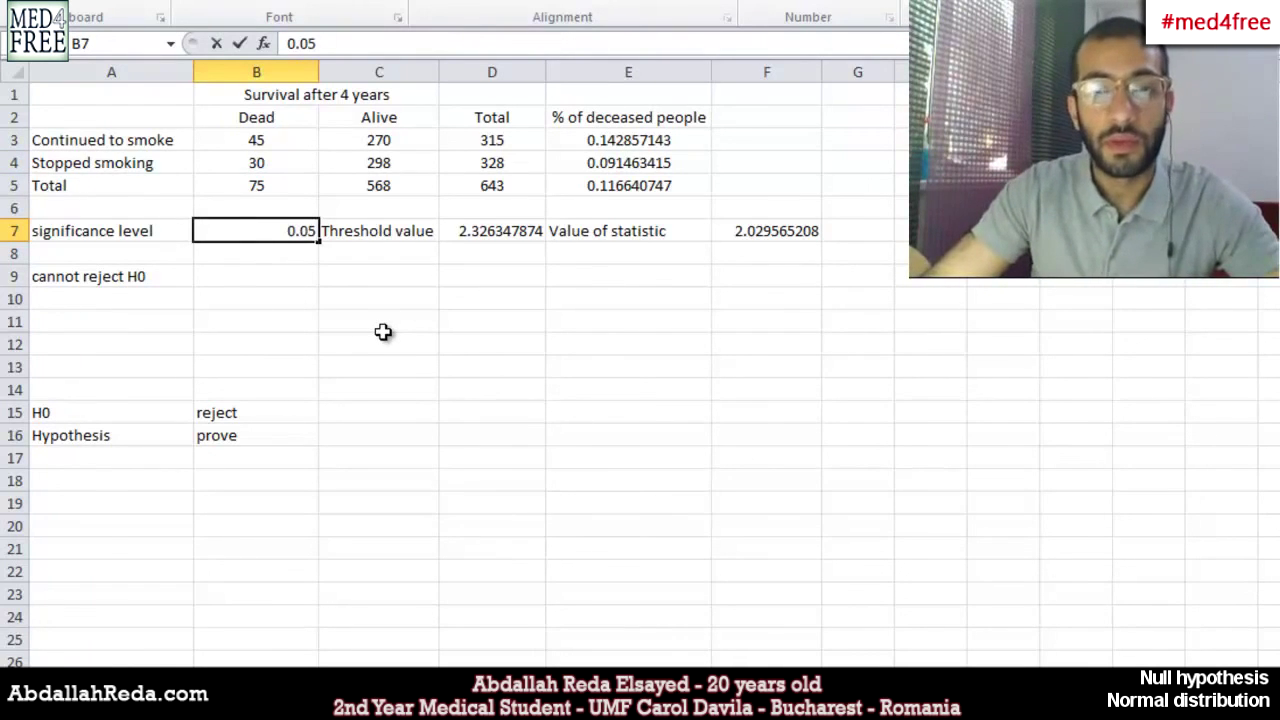
{"action": "key", "text": "Return"}
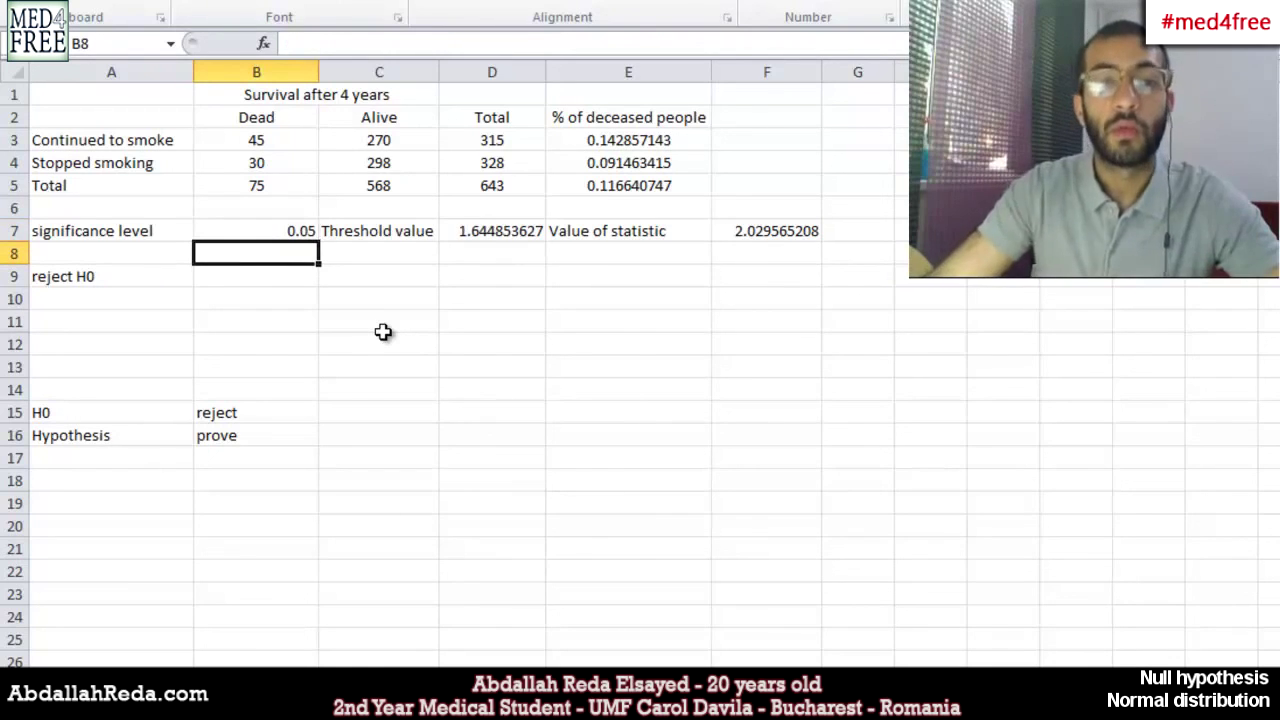
{"action": "left_click", "coordinate": [129, 280]}
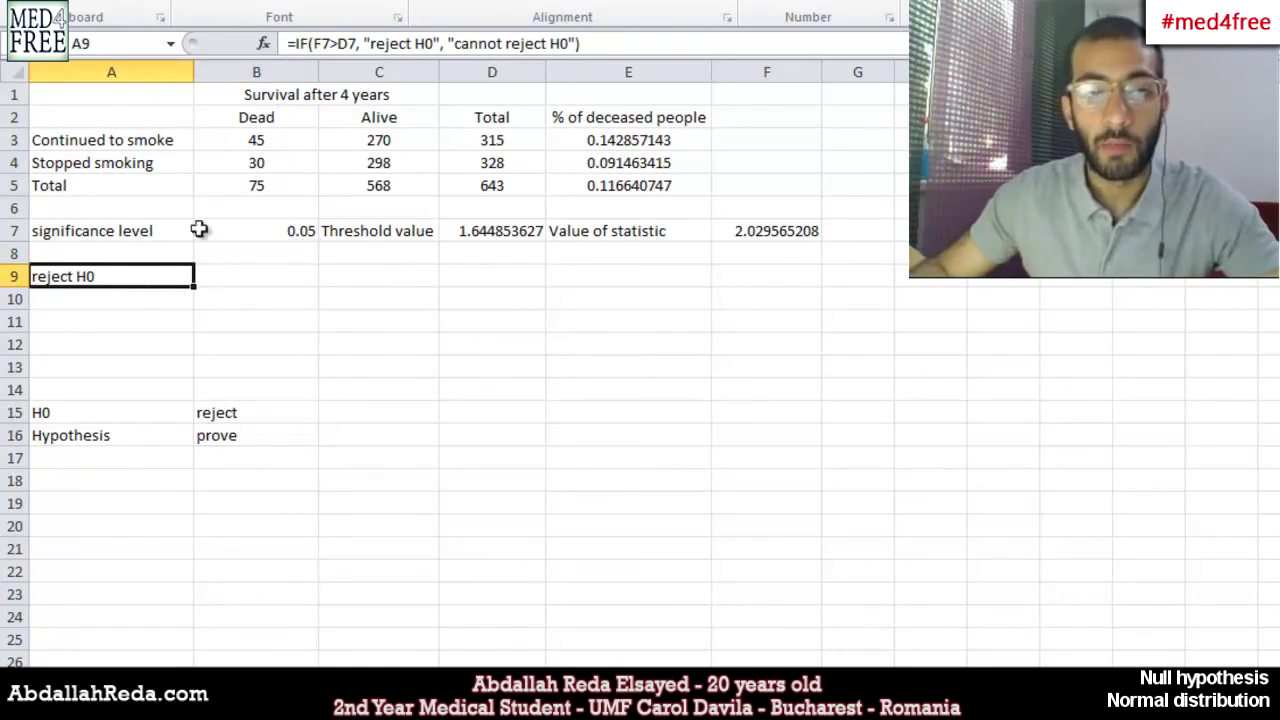